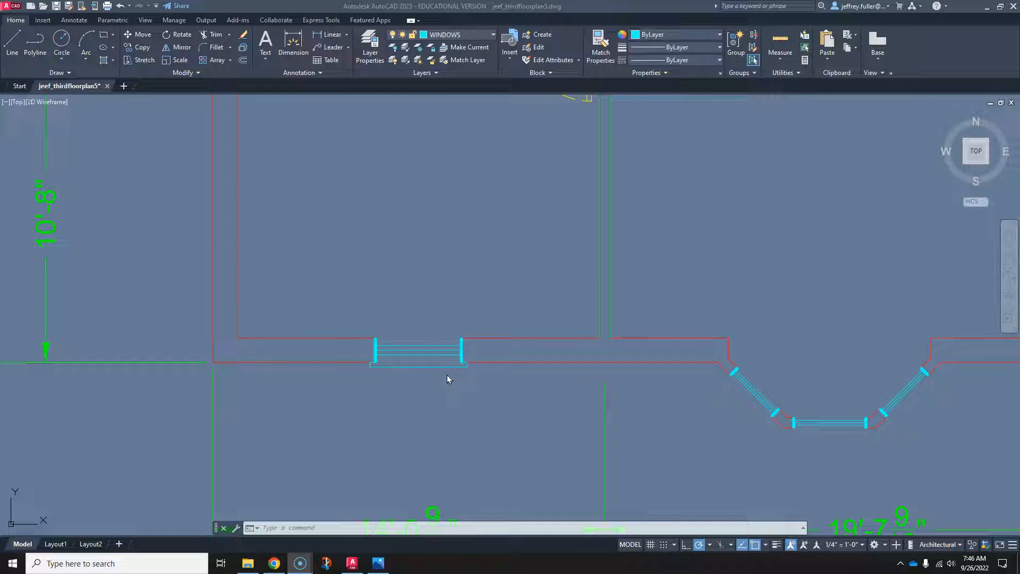
- Examine the single window and the bay window in the lower exterior wall of the floor plan
scroll(445, 375, down, 4)
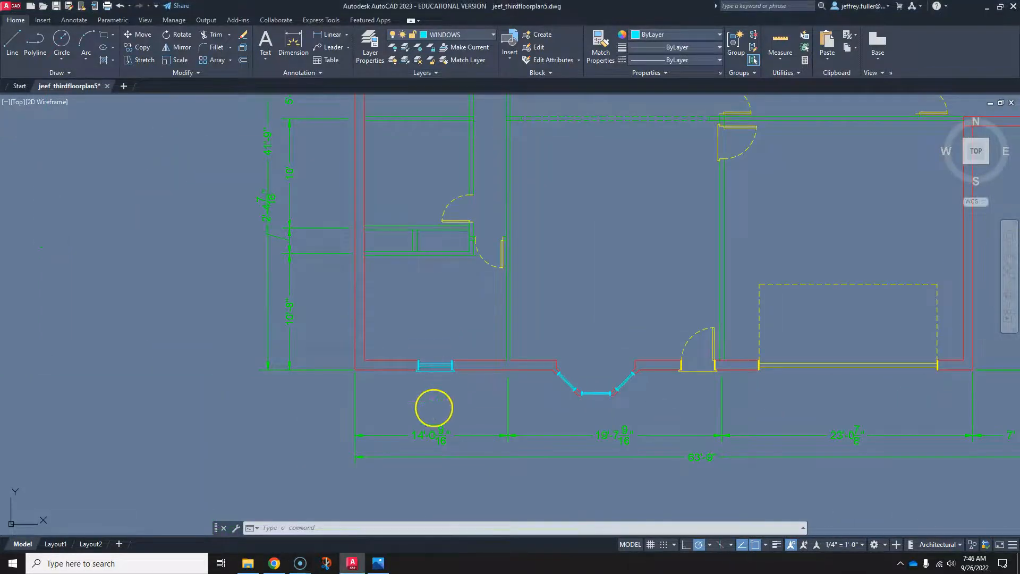
middle_drag(420, 319, 357, 387)
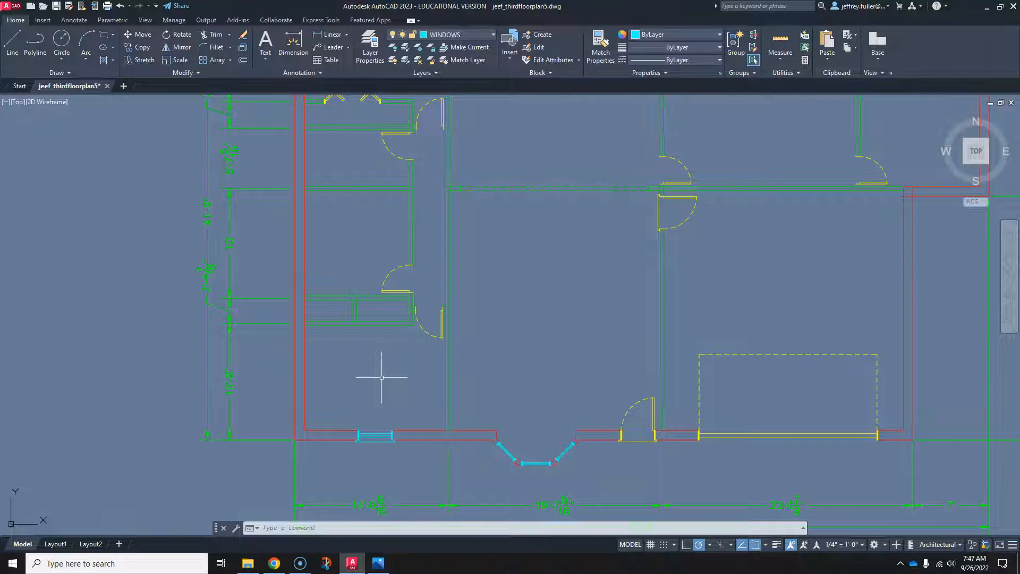
scroll(382, 379, down, 3)
middle_drag(383, 381, 340, 389)
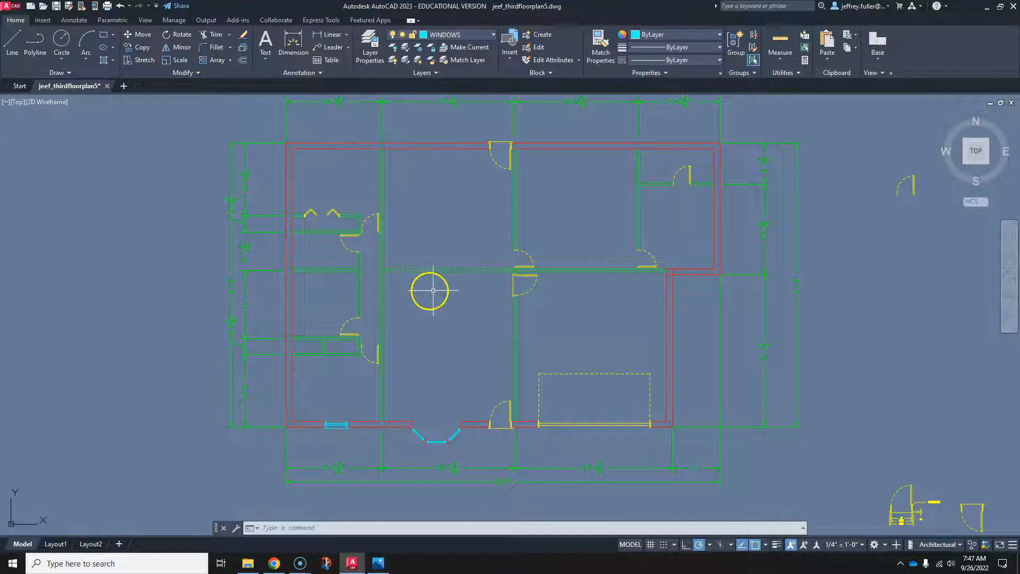
scroll(444, 426, up, 6)
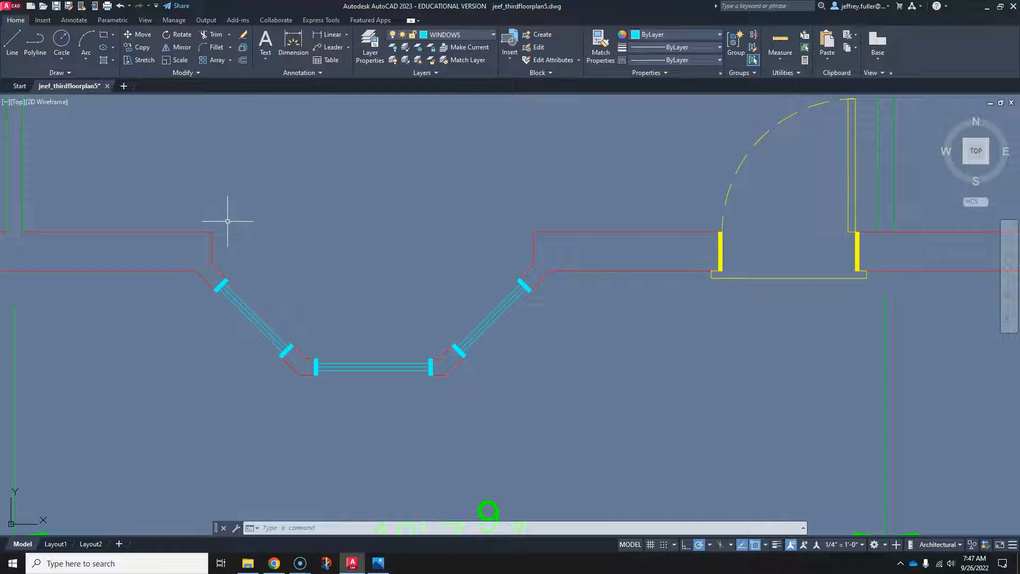
scroll(227, 222, down, 4)
middle_drag(282, 242, 314, 337)
scroll(303, 257, down, 5)
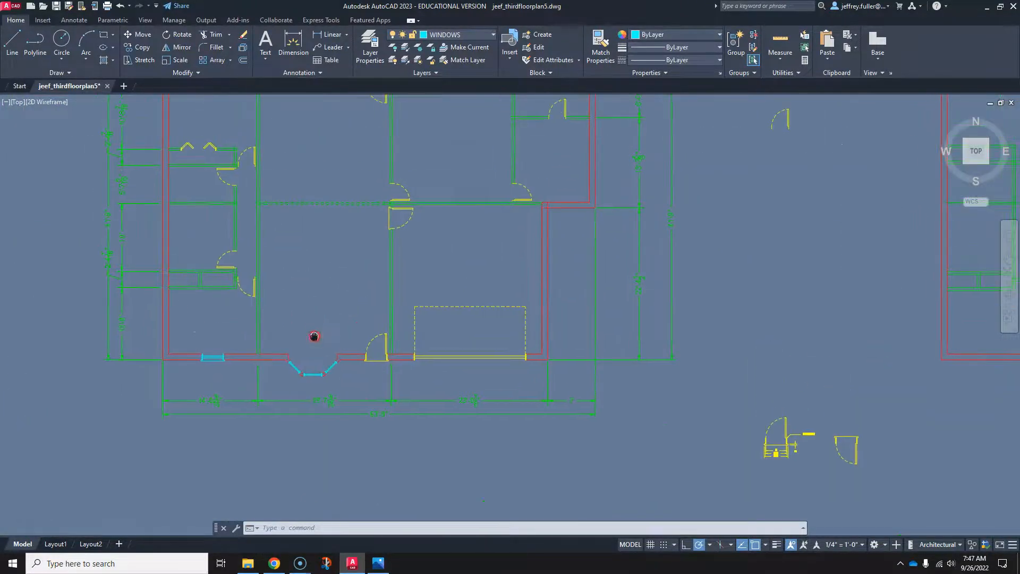
- Examine the garage door opening and compare it with the entry door and windows along the lower exterior wall
scroll(476, 364, up, 6)
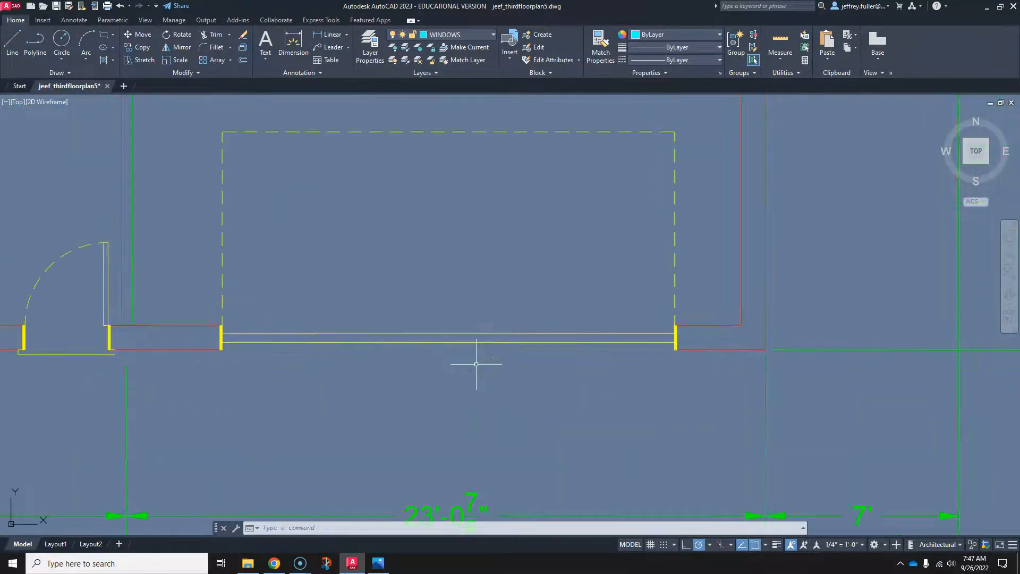
middle_drag(477, 364, 476, 399)
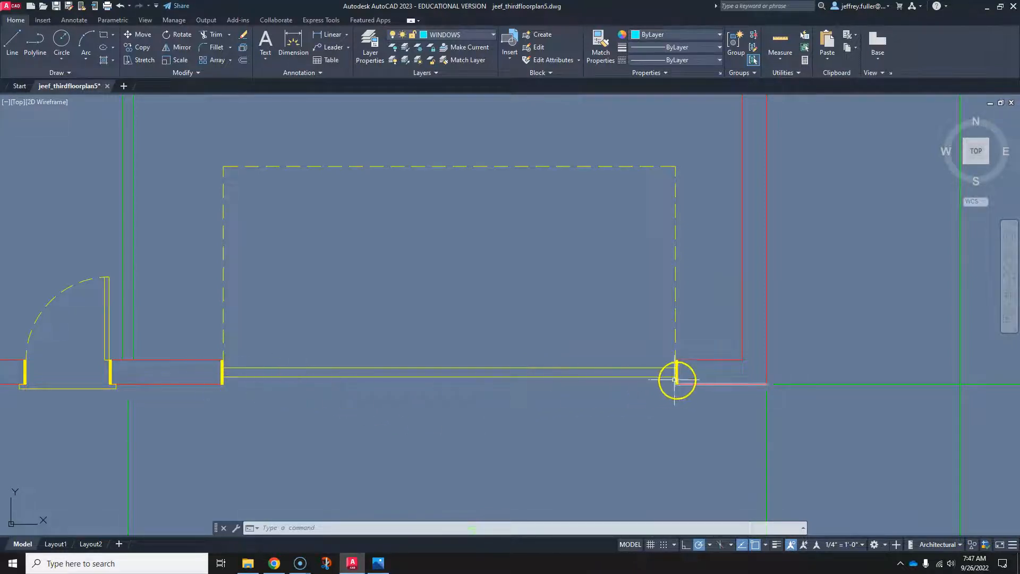
scroll(310, 394, down, 4)
middle_drag(310, 394, 417, 416)
middle_drag(399, 303, 468, 333)
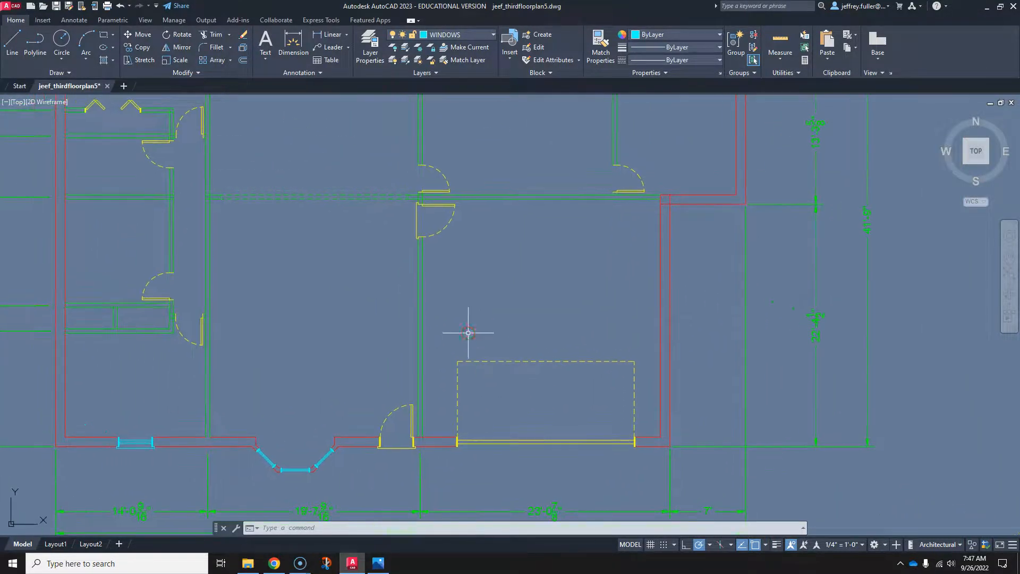
middle_drag(378, 358, 558, 296)
scroll(438, 346, up, 2)
middle_drag(438, 346, 442, 299)
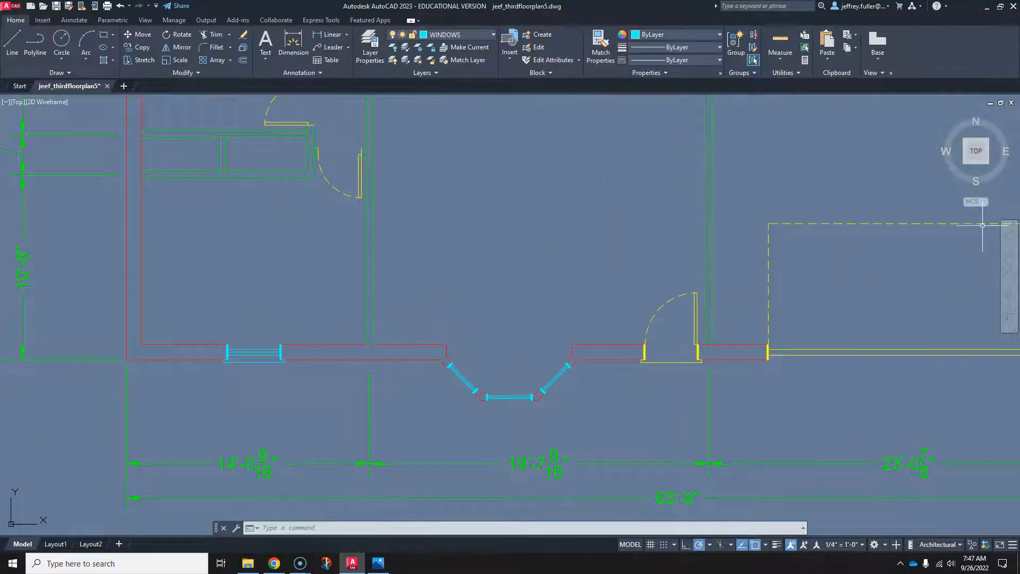
- Switch to the photo viewer to study the labelled window parts in anatomy.jpg, and clear the image off the drawing
key(alt+Tab)
drag(906, 18, 437, 52)
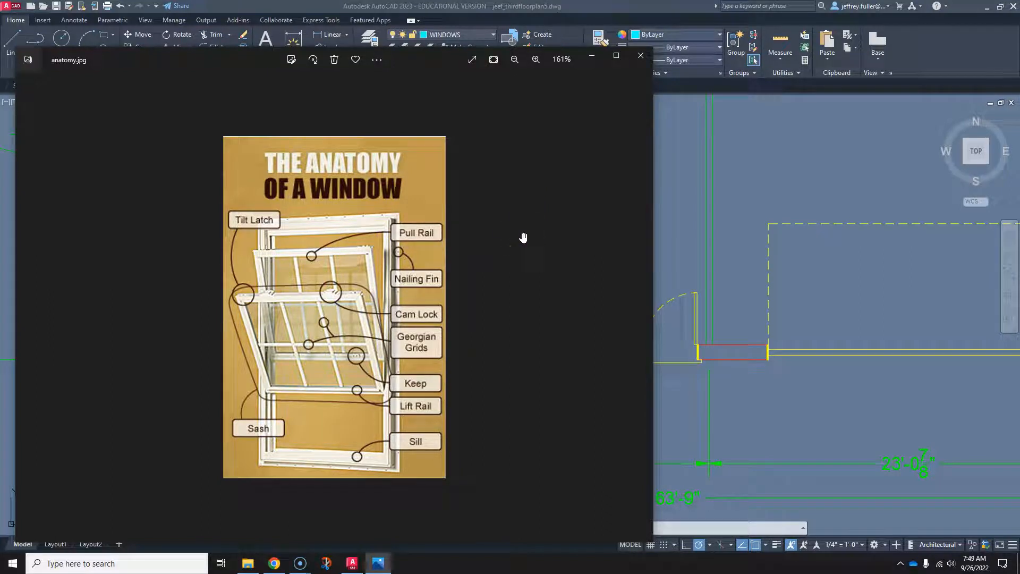
drag(407, 56, 408, 33)
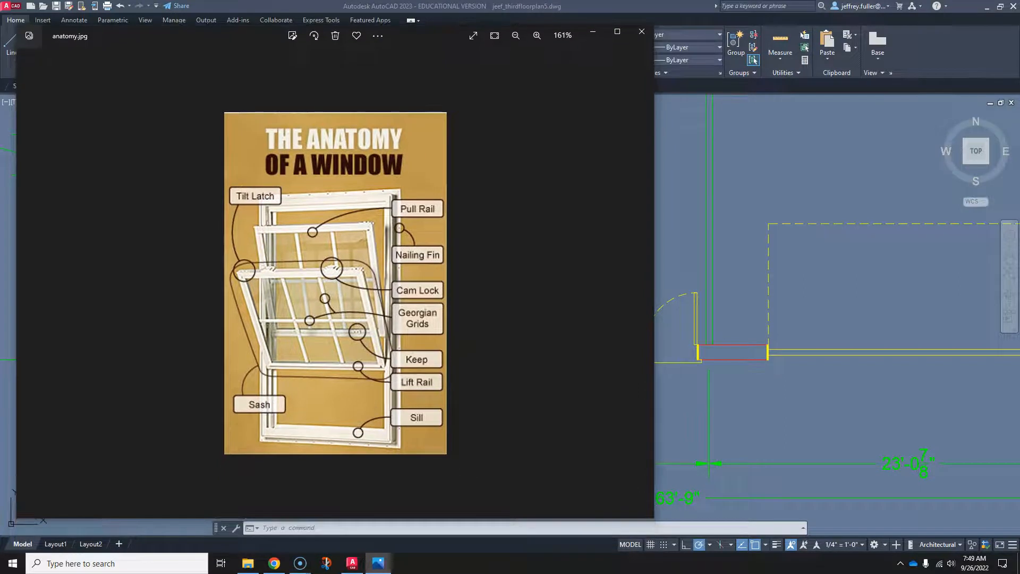
click(517, 198)
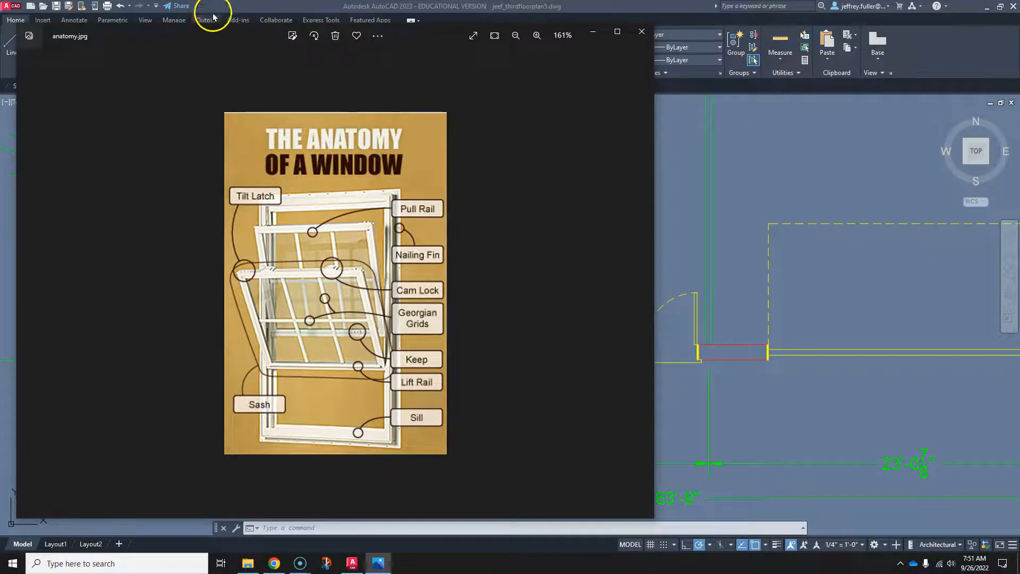
drag(207, 40, 1018, 34)
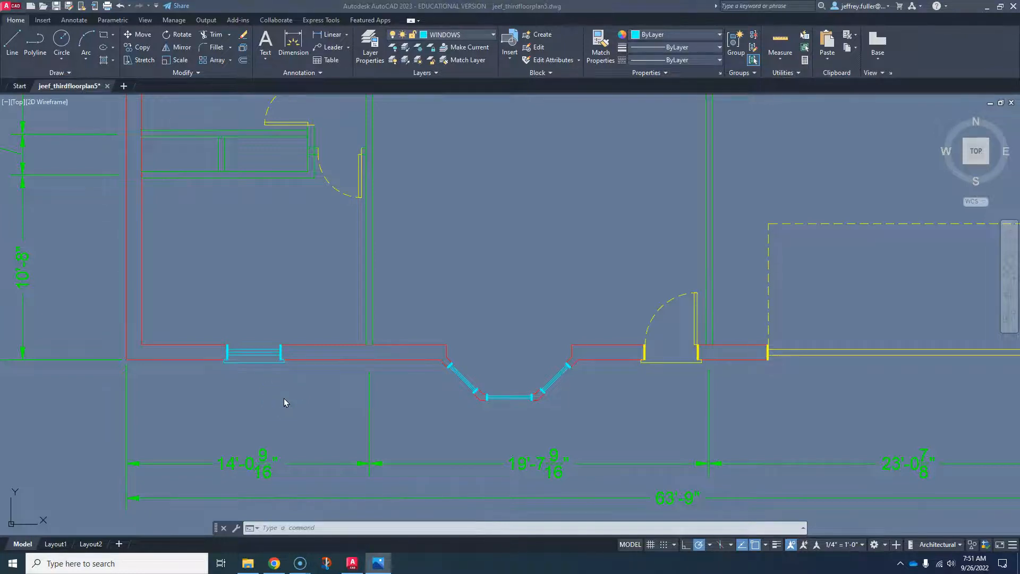
- Inspect the window positions and exterior walls of the plan, ending at the empty area between the two floor plans
click(300, 379)
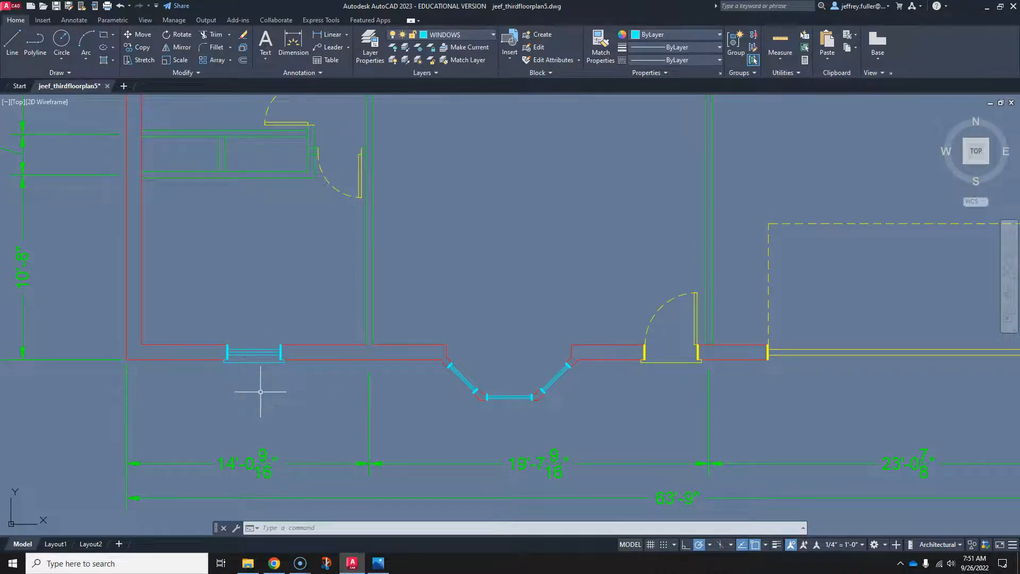
click(267, 392)
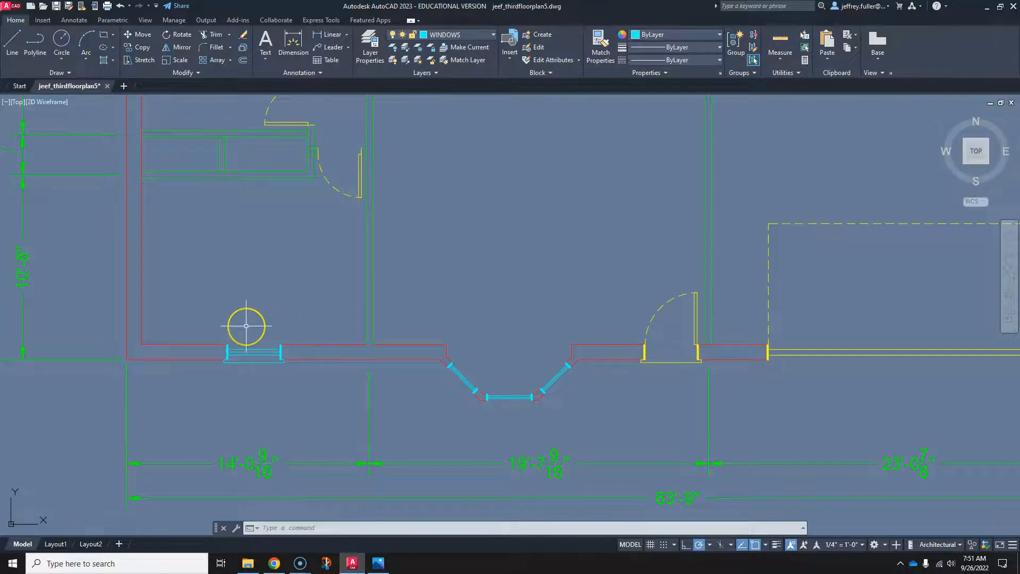
middle_drag(266, 321, 266, 382)
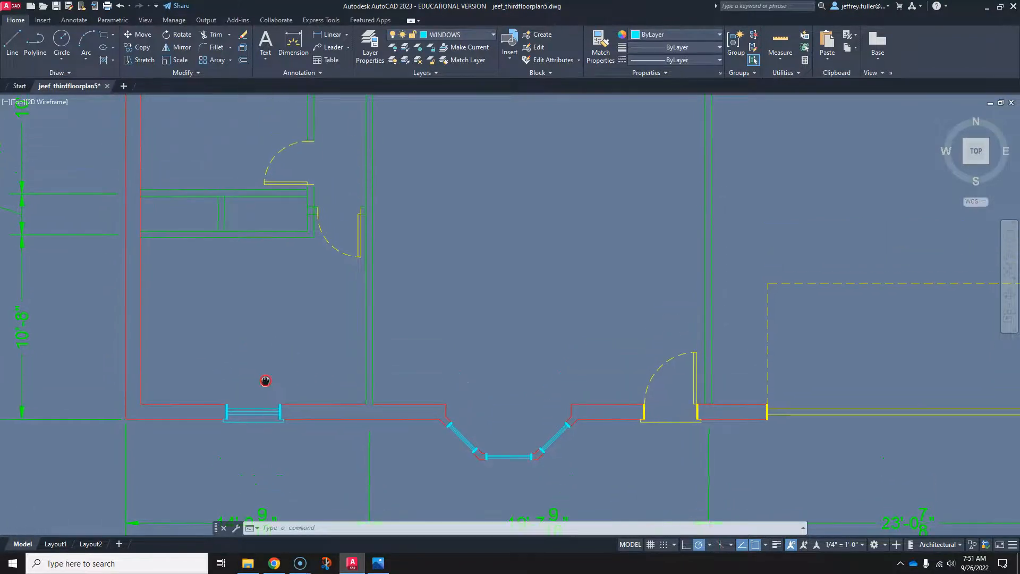
scroll(268, 371, down, 2)
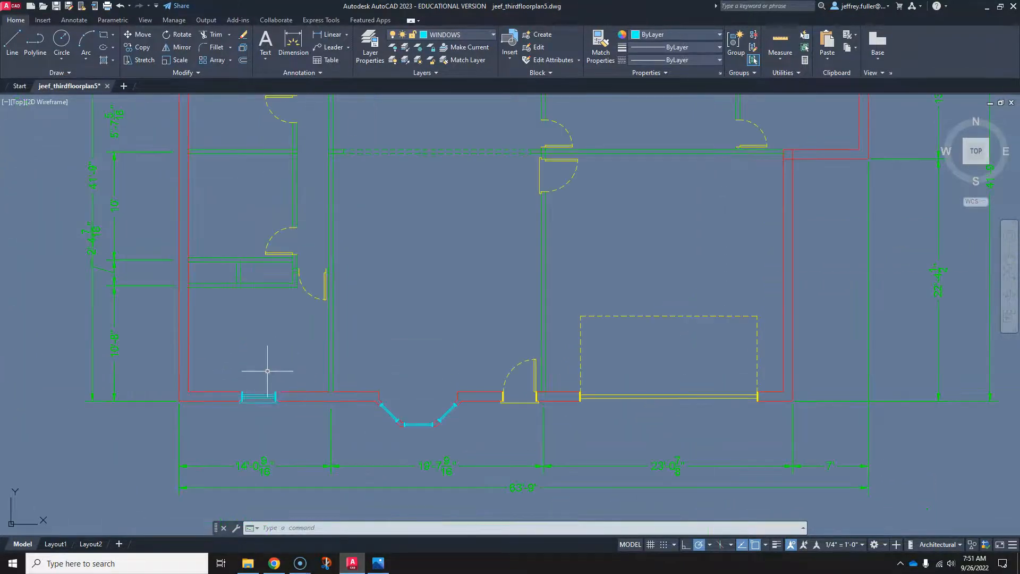
middle_drag(293, 362, 251, 393)
scroll(246, 388, down, 2)
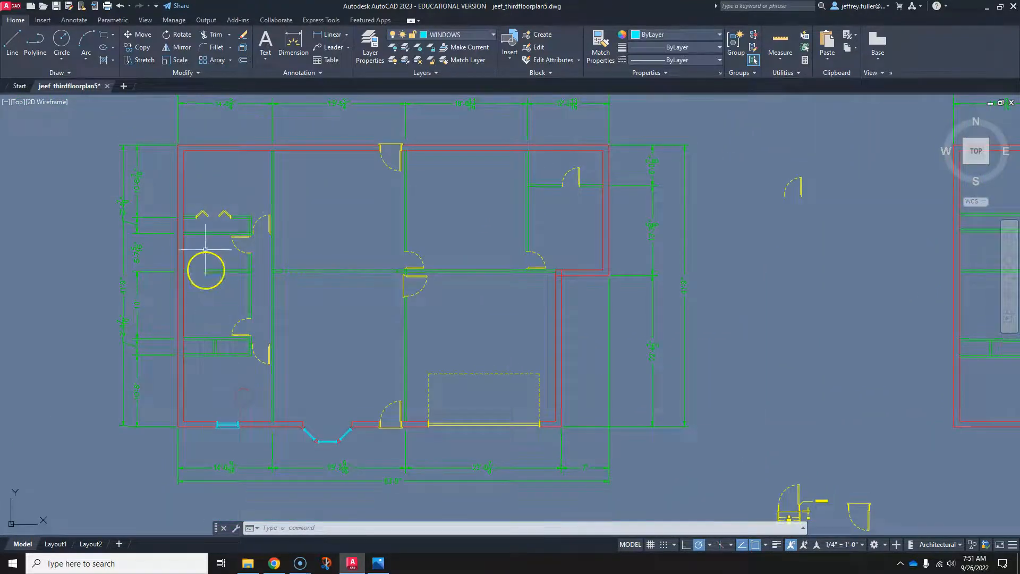
click(343, 171)
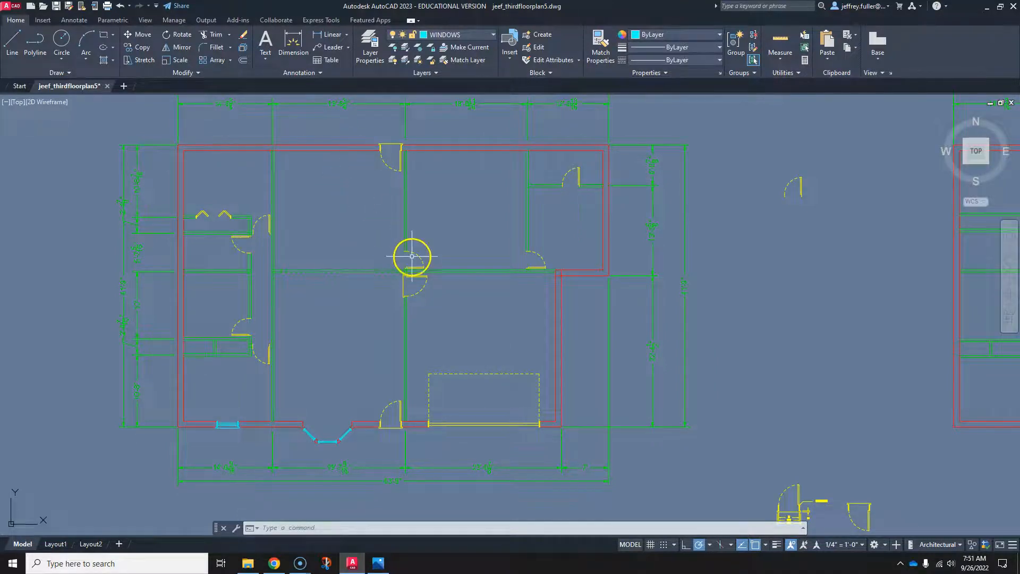
scroll(335, 479, up, 4)
scroll(361, 428, up, 3)
scroll(375, 368, down, 4)
middle_drag(399, 371, 310, 403)
scroll(317, 312, down, 2)
scroll(284, 319, down, 2)
mouse_move(320, 317)
middle_down()
mouse_move(195, 350)
mouse_move(1, 382)
middle_up()
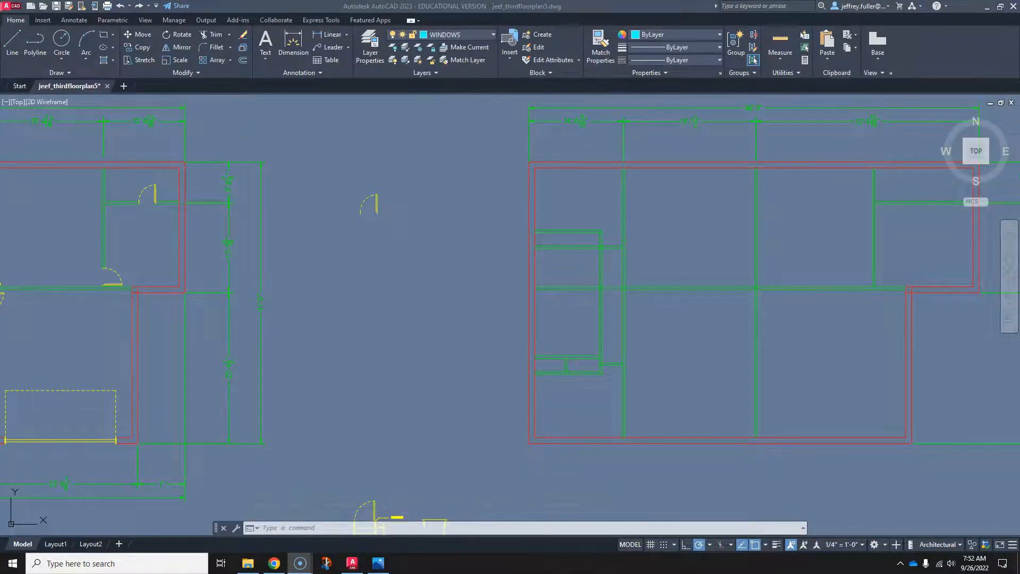
- Set the WINDOWS layer's color to cyan and review the layer list in the Layer Properties Manager
click(474, 38)
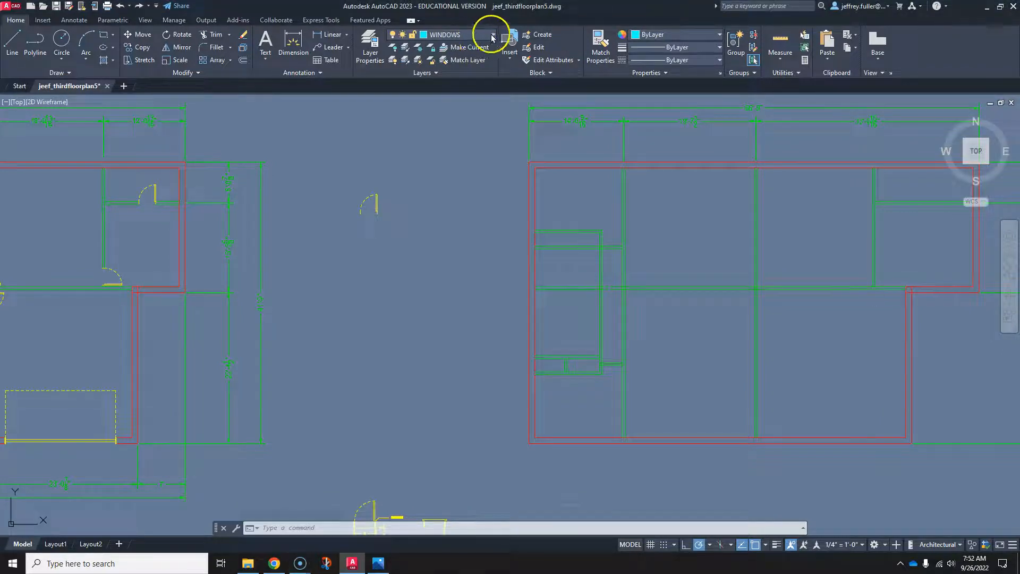
click(492, 37)
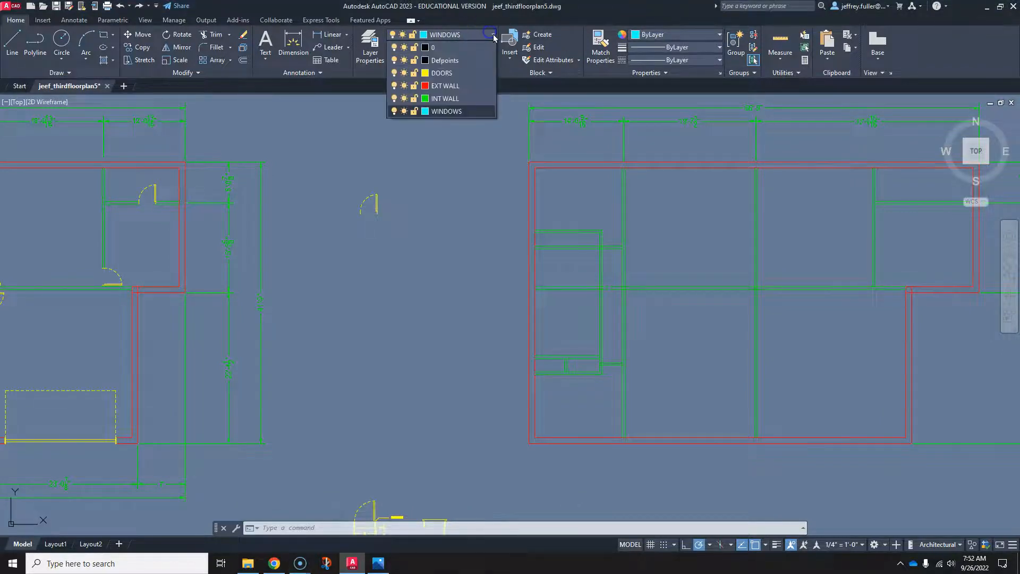
click(425, 112)
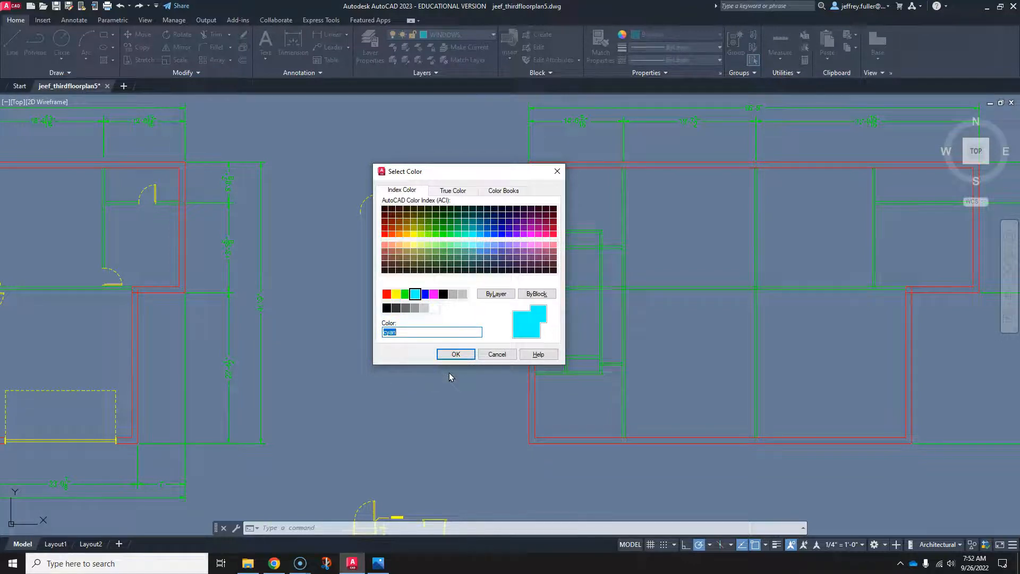
click(456, 354)
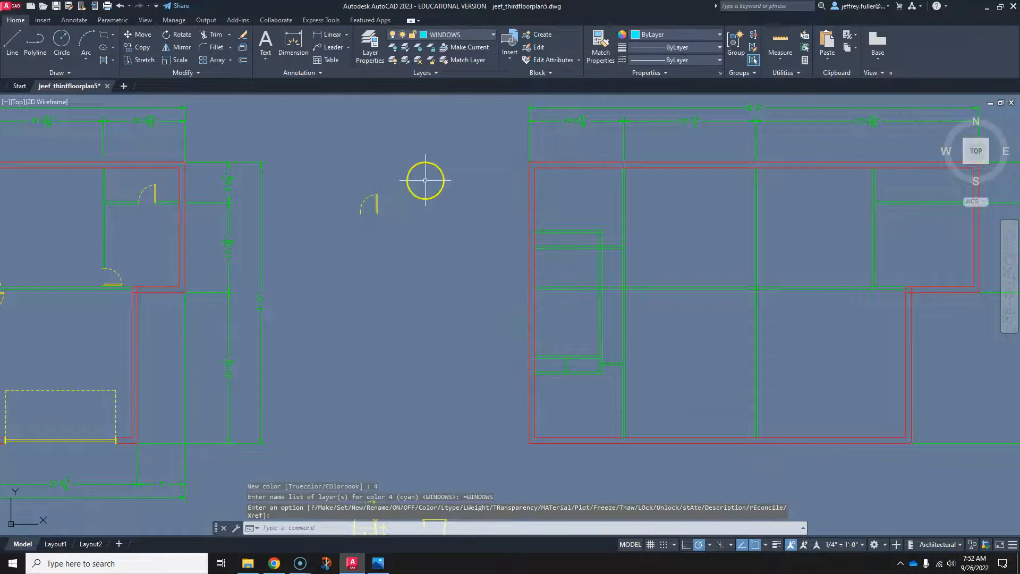
click(370, 43)
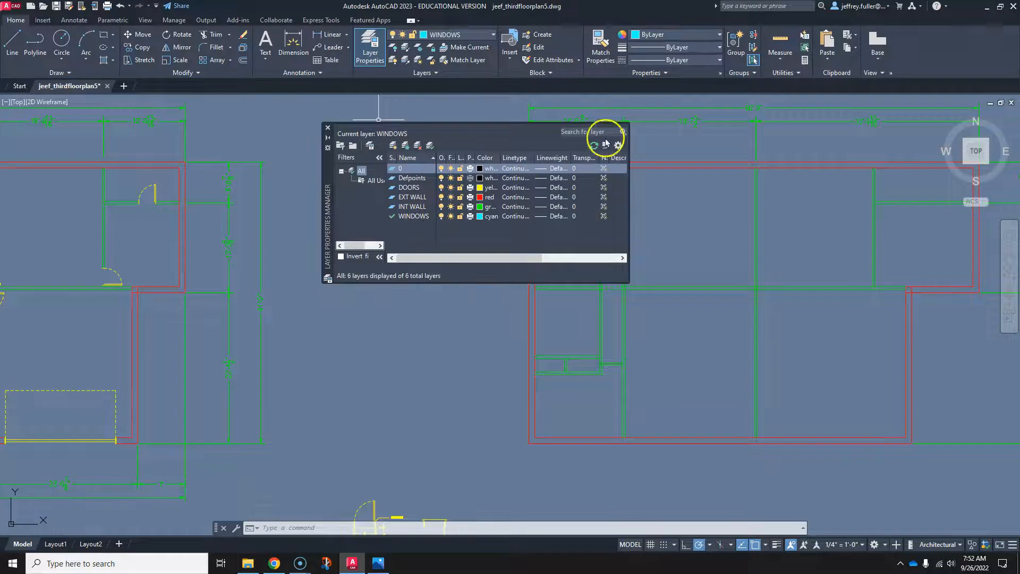
click(328, 128)
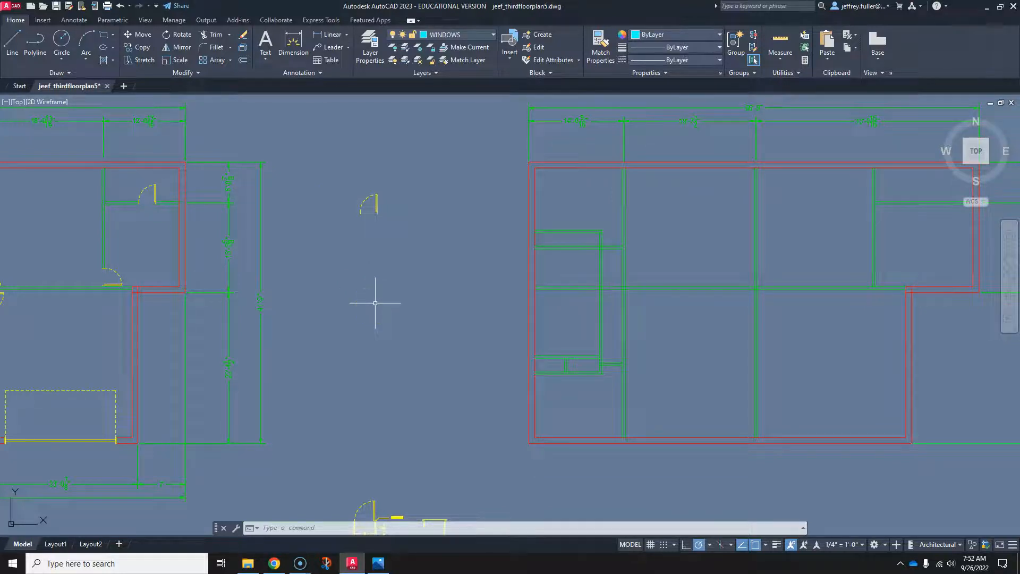
- Draw a vertical line 10.5" long downward in the empty area between the two floor plans
scroll(305, 112, down, 2)
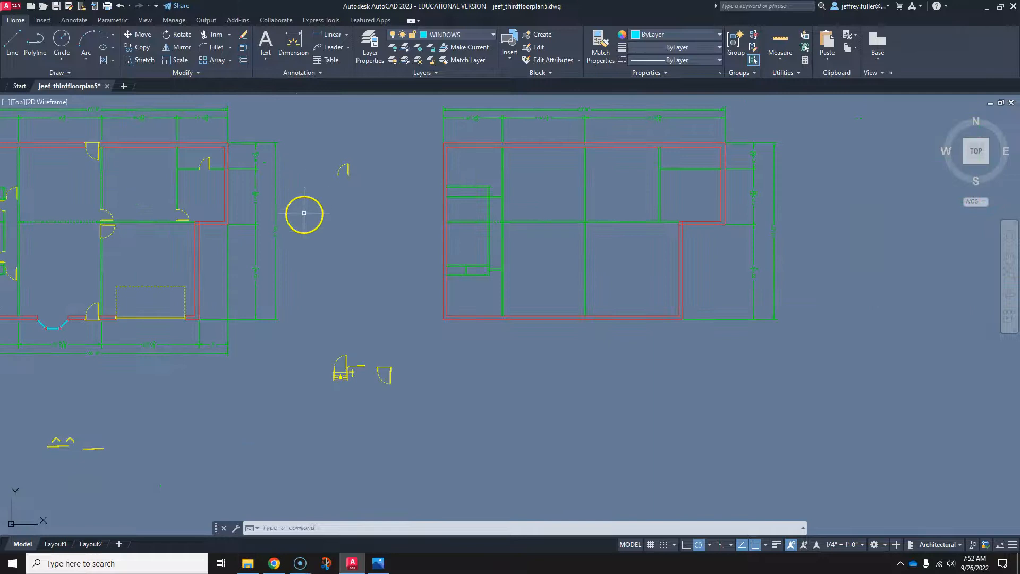
scroll(304, 212, up, 2)
mouse_move(326, 232)
middle_down()
mouse_move(303, 282)
mouse_move(281, 247)
middle_up()
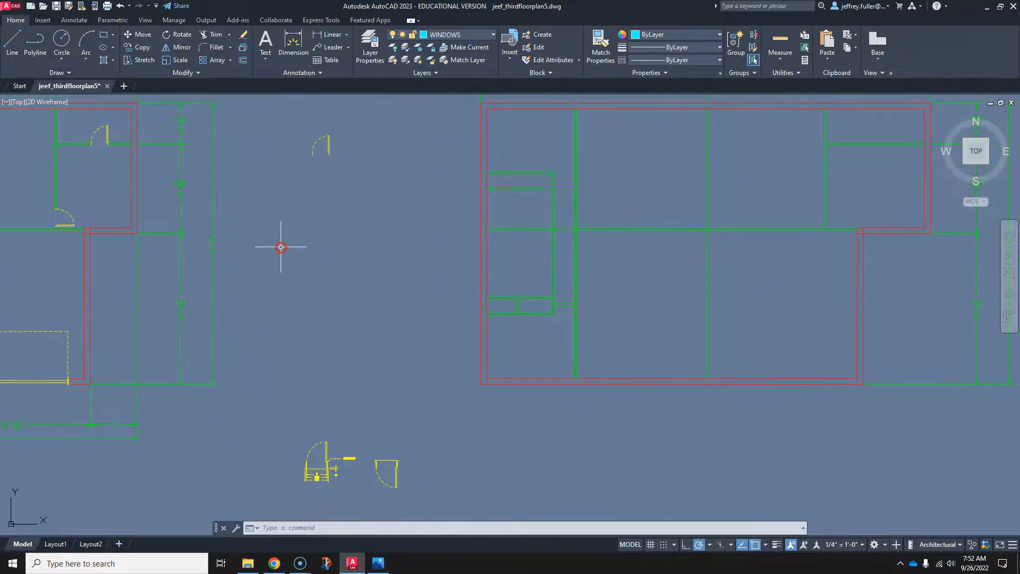
click(12, 43)
scroll(277, 273, up, 2)
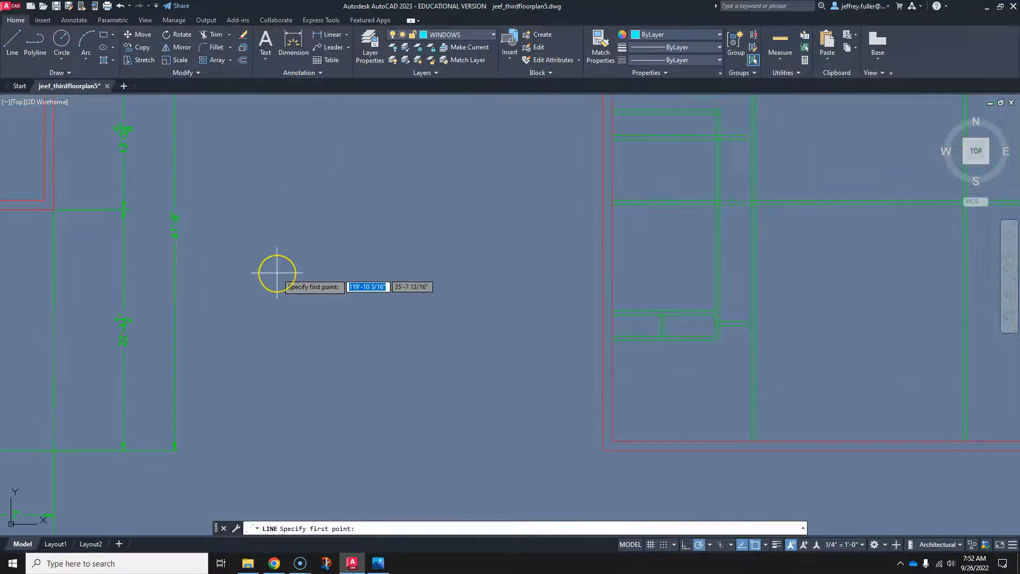
click(303, 255)
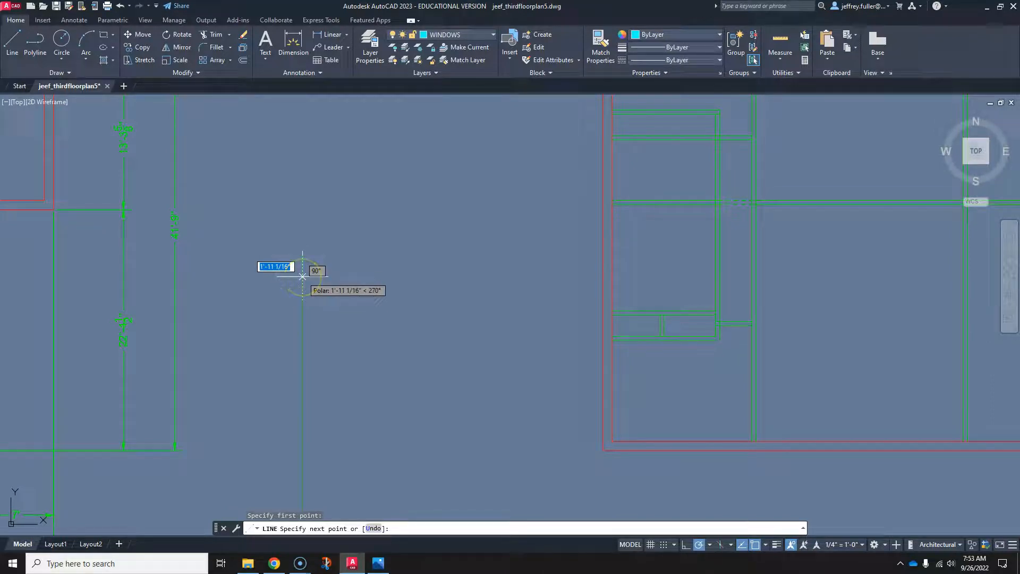
text(10.5)
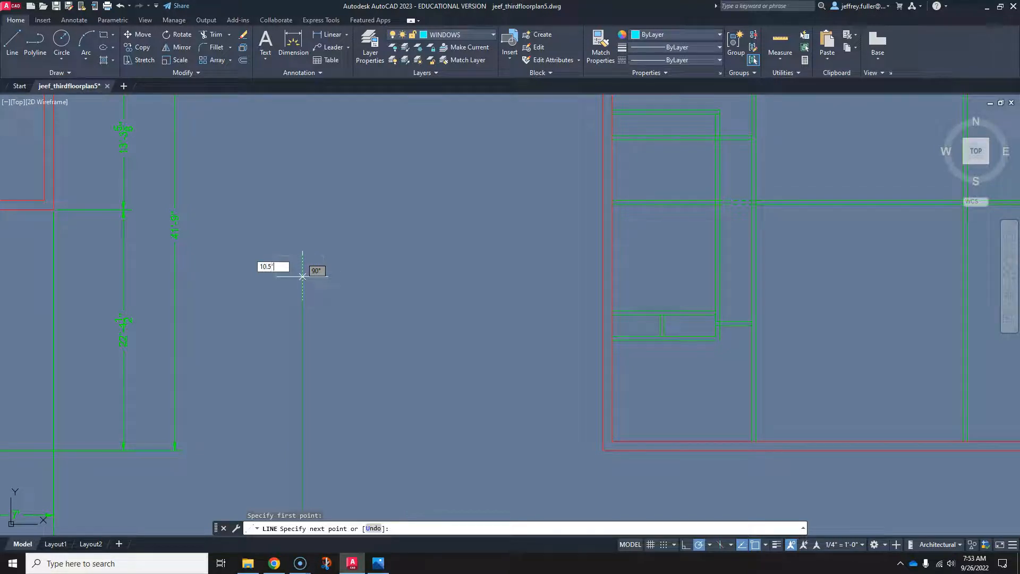
key(Return)
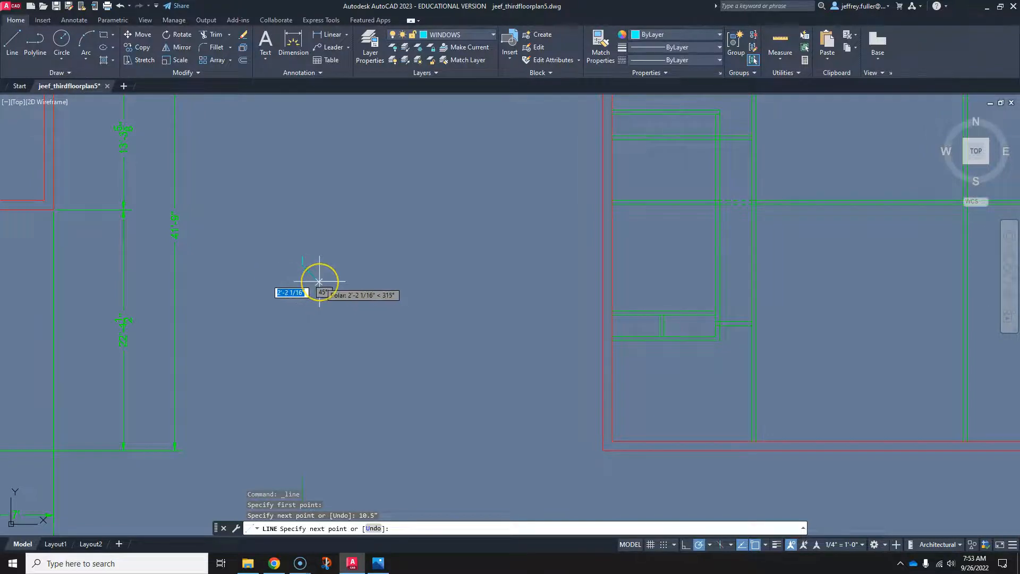
key(Escape)
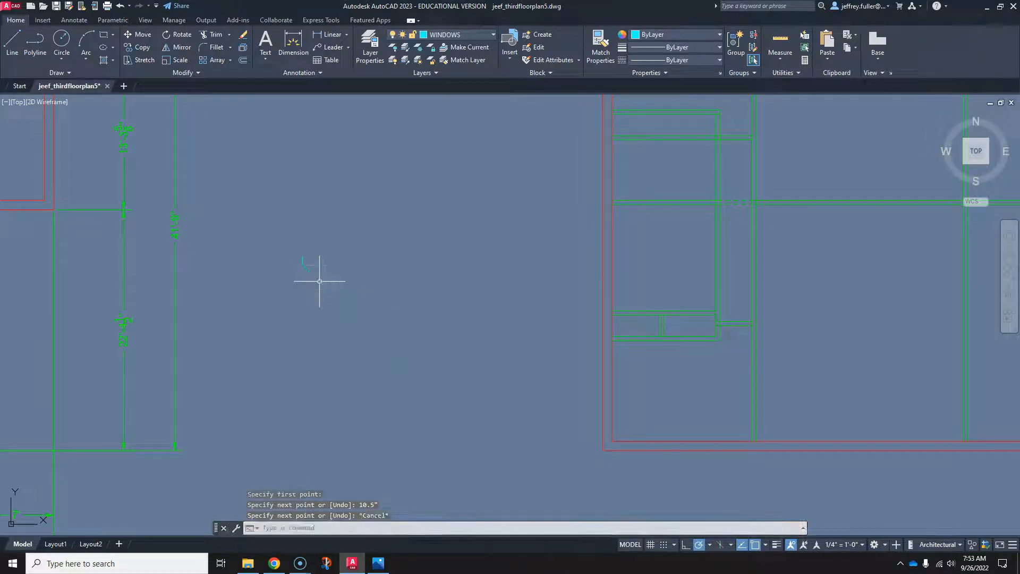
- Offset the 10.5" vertical line 3' to the right to mark the other side of the window
scroll(296, 270, up, 4)
middle_drag(328, 262, 245, 424)
middle_drag(305, 377, 280, 306)
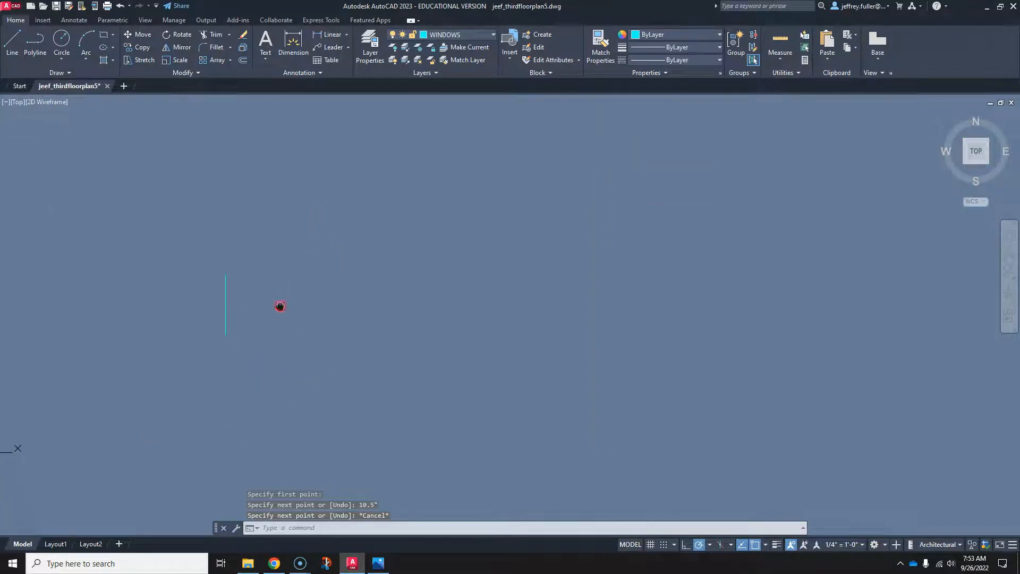
click(242, 59)
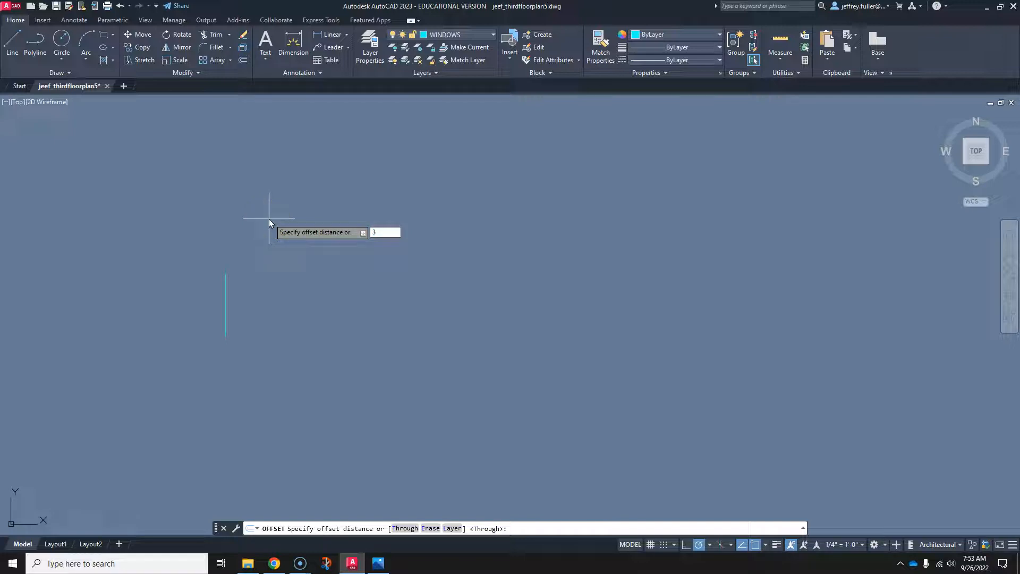
text(3')
key(Return)
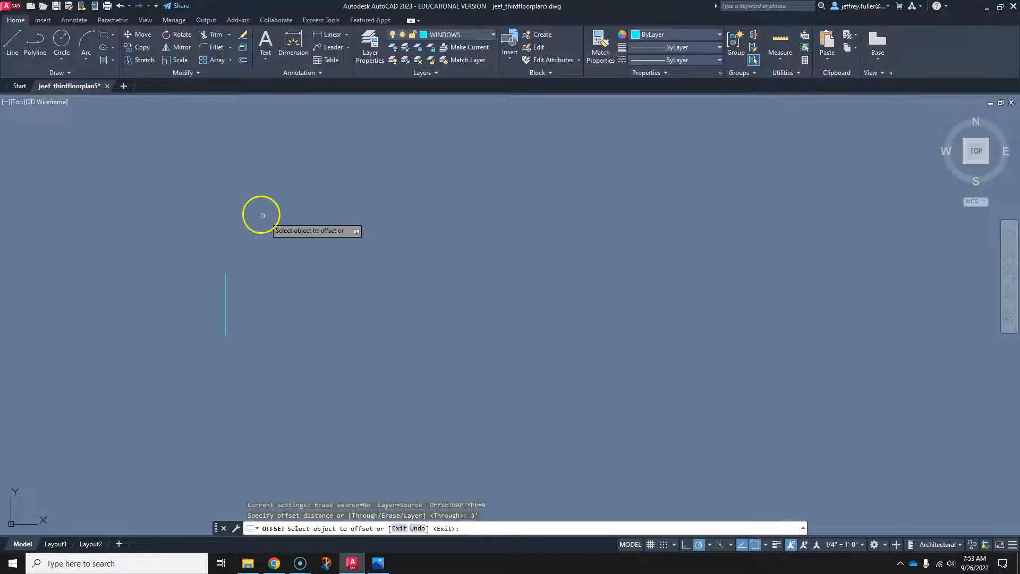
click(224, 293)
click(456, 295)
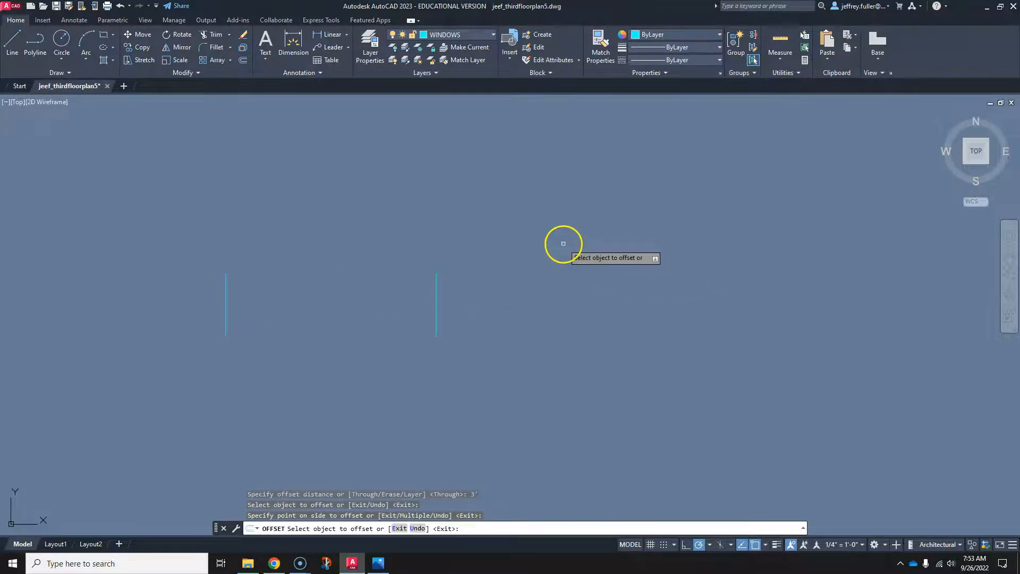
- Check the active object snaps and draw a horizontal line joining the midpoints of the two vertical lines
click(10, 39)
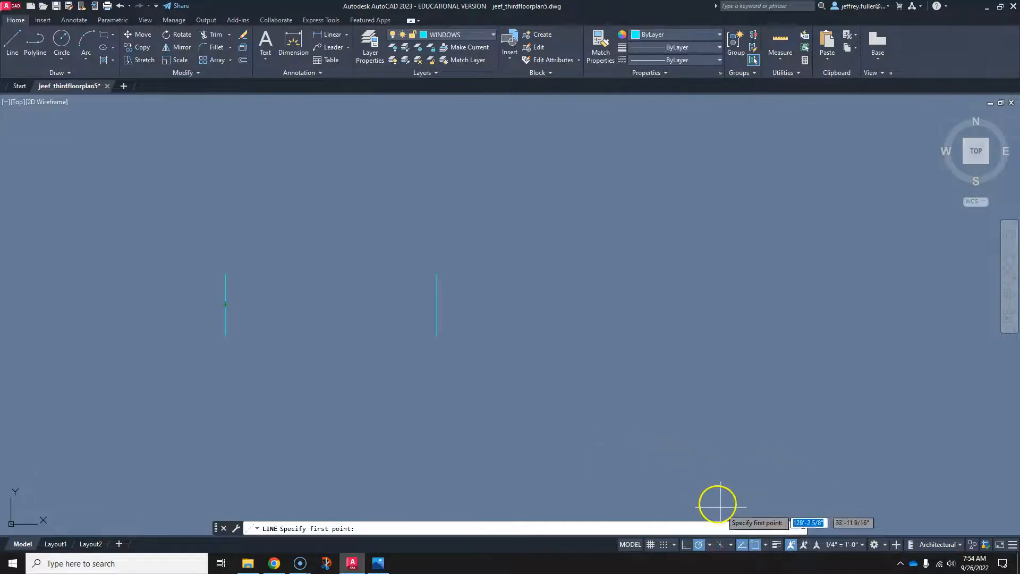
click(766, 545)
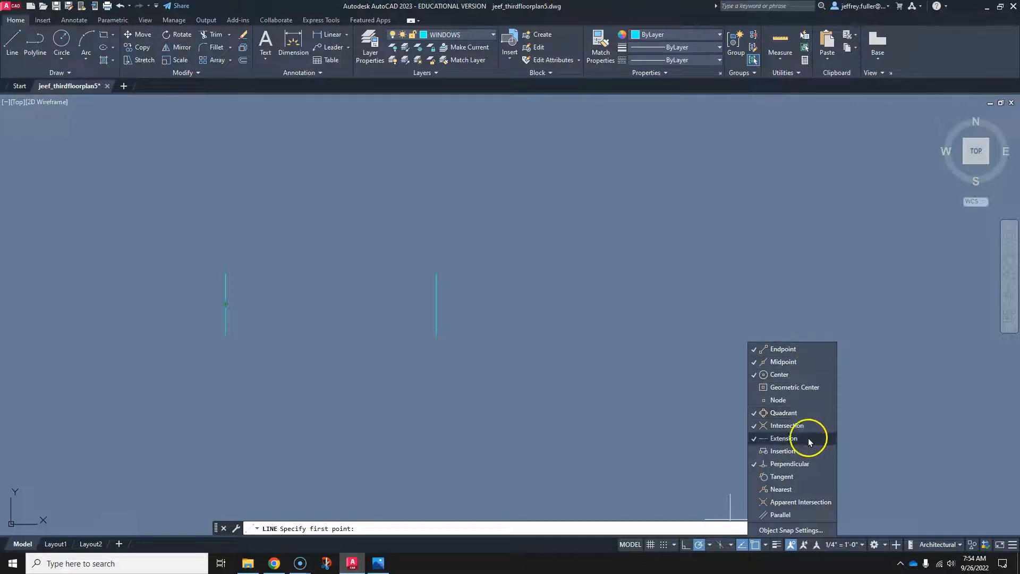
click(824, 464)
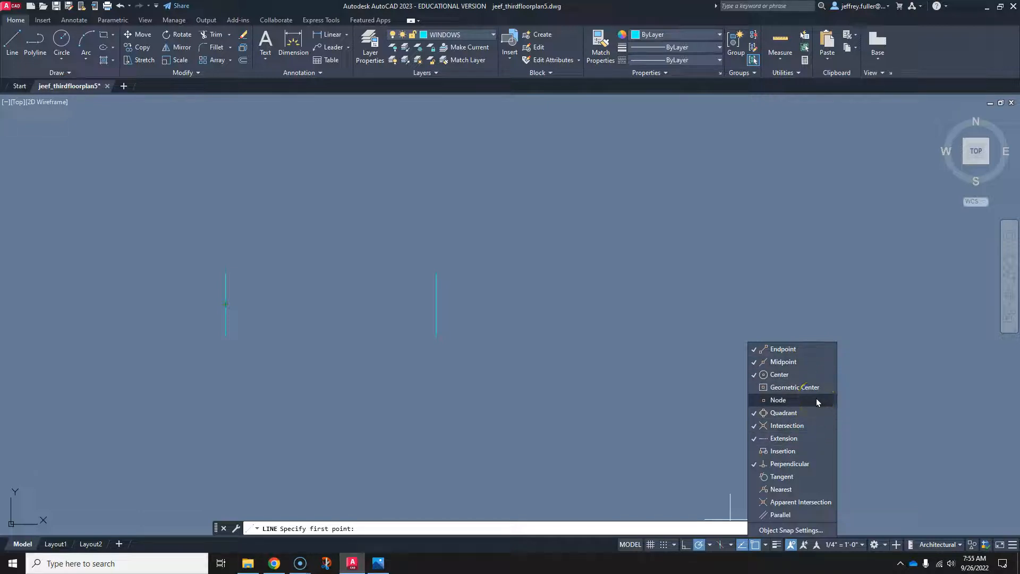
click(814, 383)
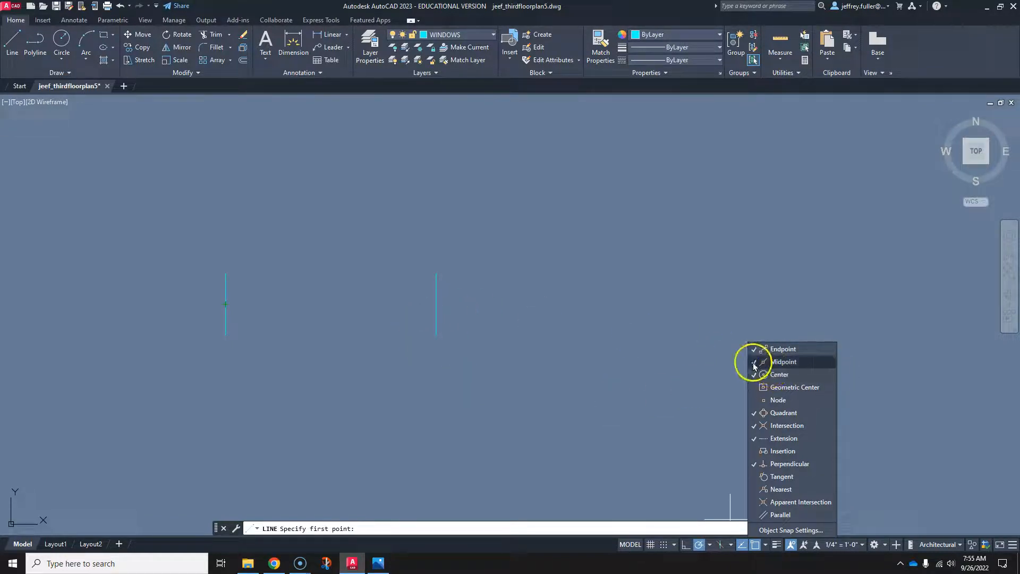
click(616, 381)
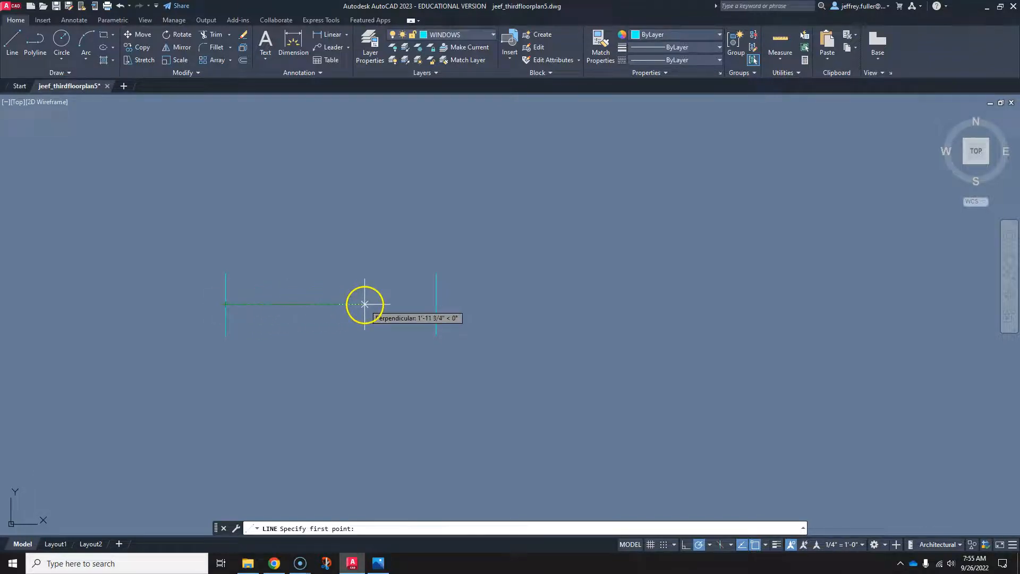
click(436, 304)
click(225, 304)
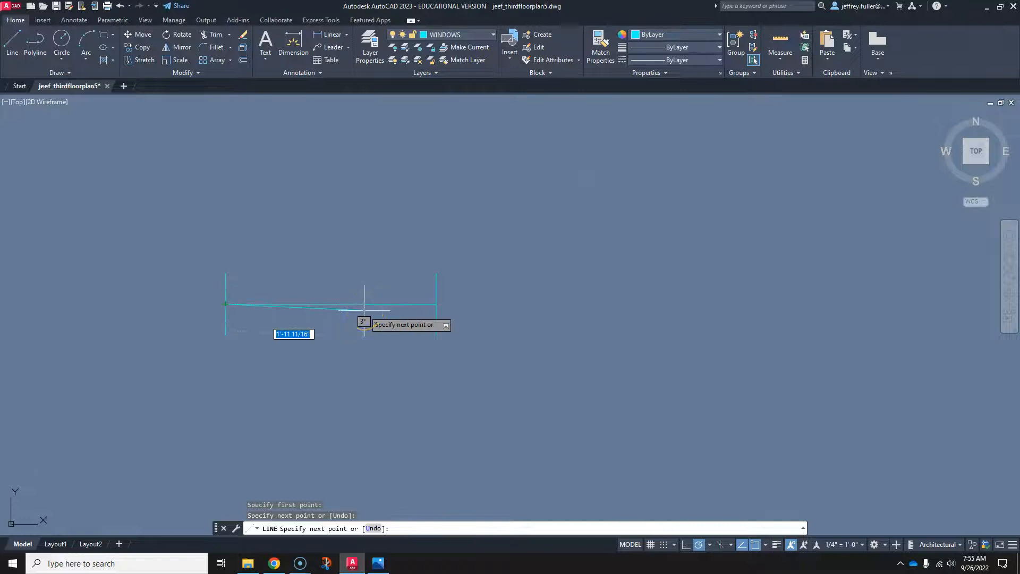
key(Escape)
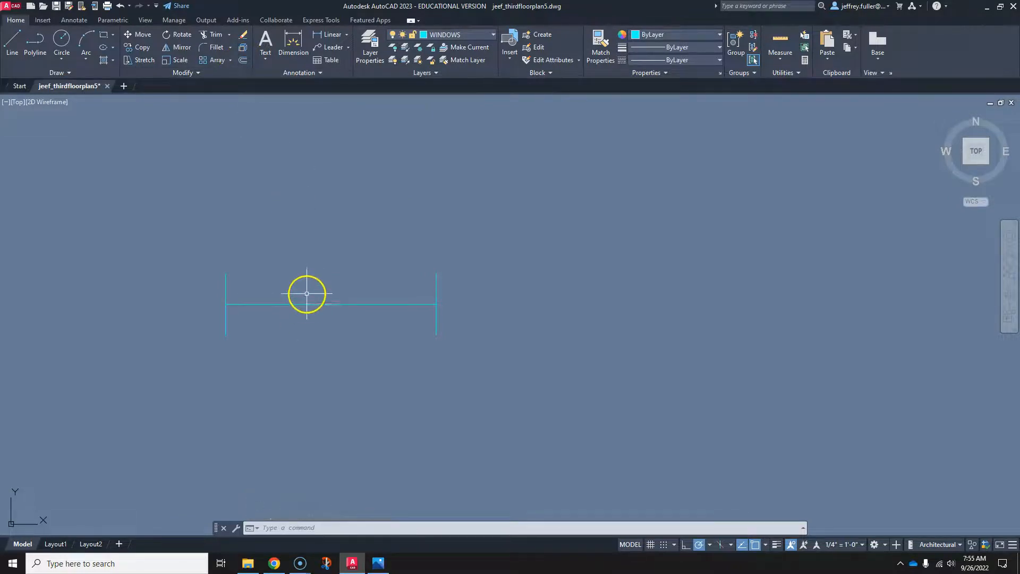
- Offset the horizontal middle line 2" both above and below
click(244, 61)
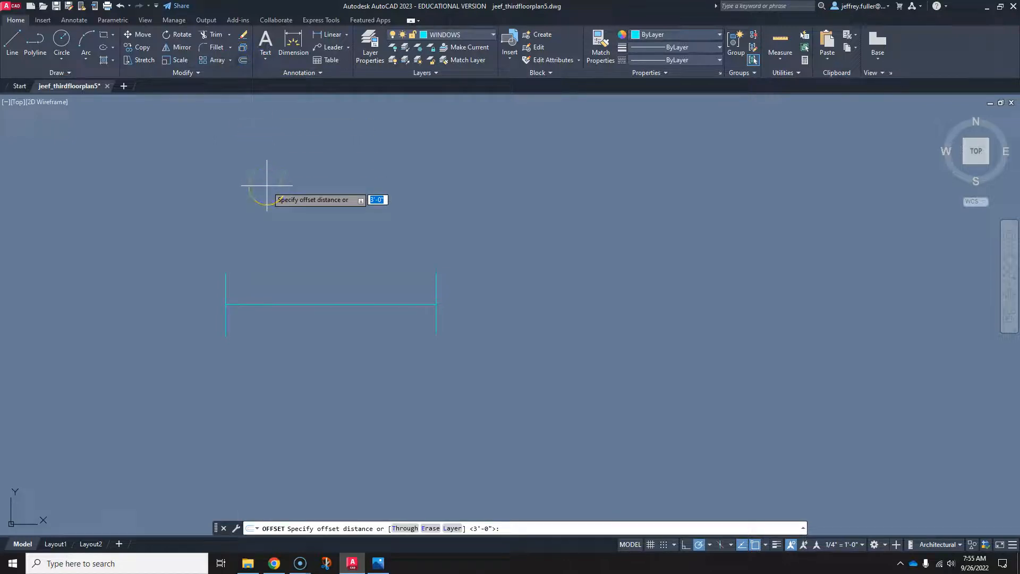
key(Return)
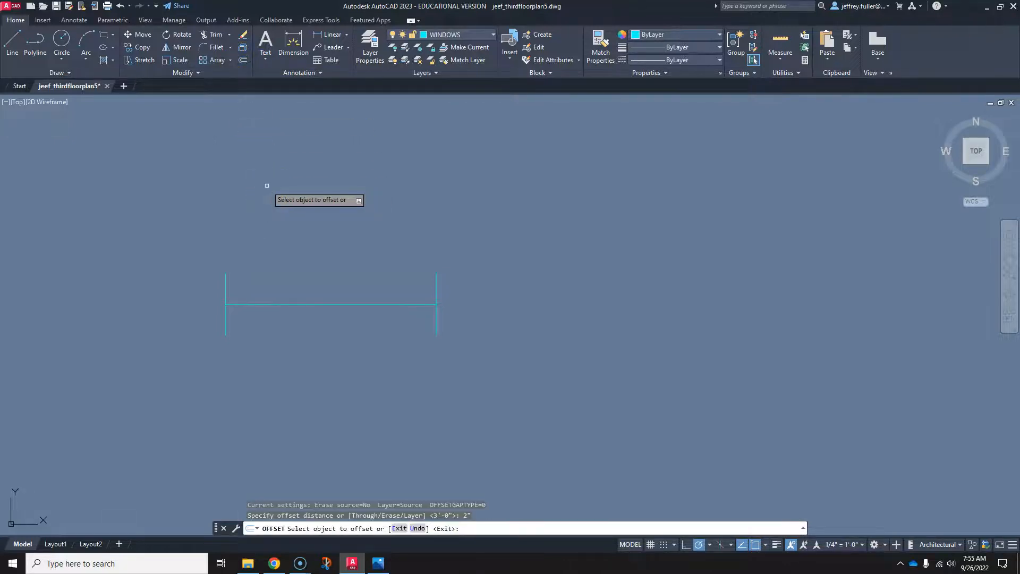
click(328, 302)
click(325, 283)
click(328, 304)
click(330, 336)
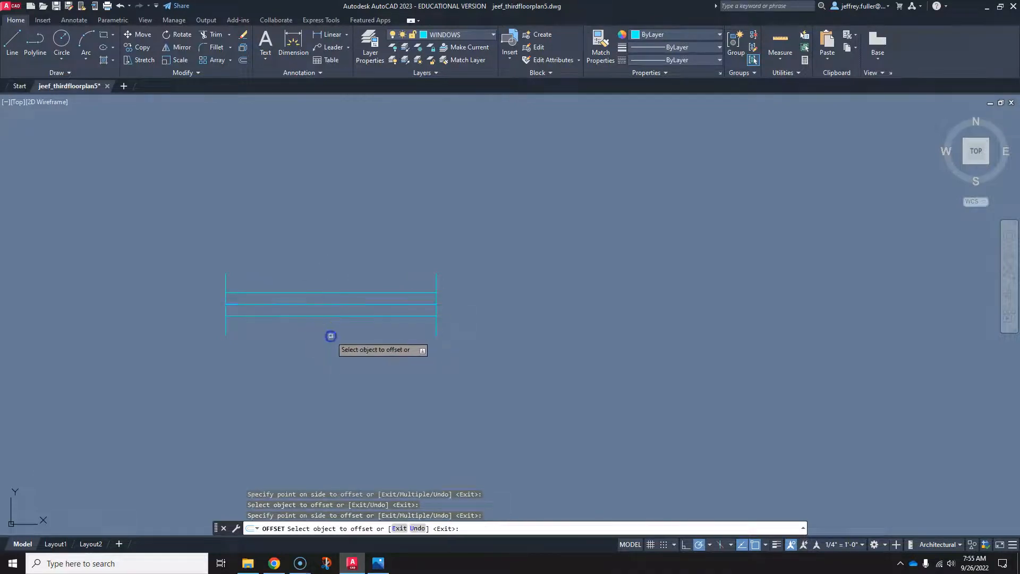
- Examine the jambs, glass lines and sill of the finished windows in the floor plan, and return to the unfinished window symbol
middle_drag(387, 364, 425, 353)
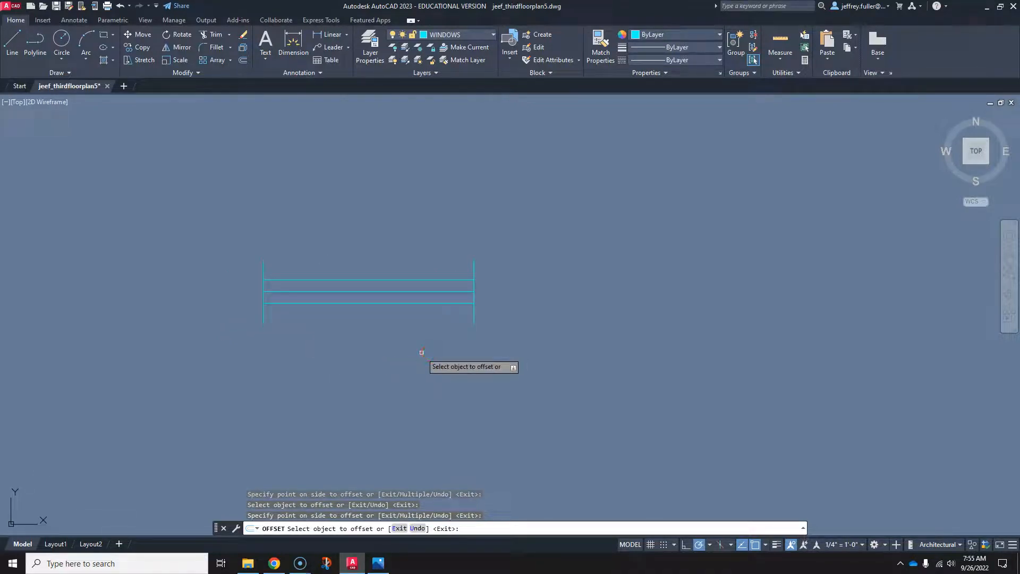
scroll(422, 352, down, 3)
middle_drag(118, 346, 972, 321)
scroll(232, 313, down, 3)
scroll(177, 357, up, 5)
middle_drag(177, 357, 394, 364)
scroll(394, 364, up, 3)
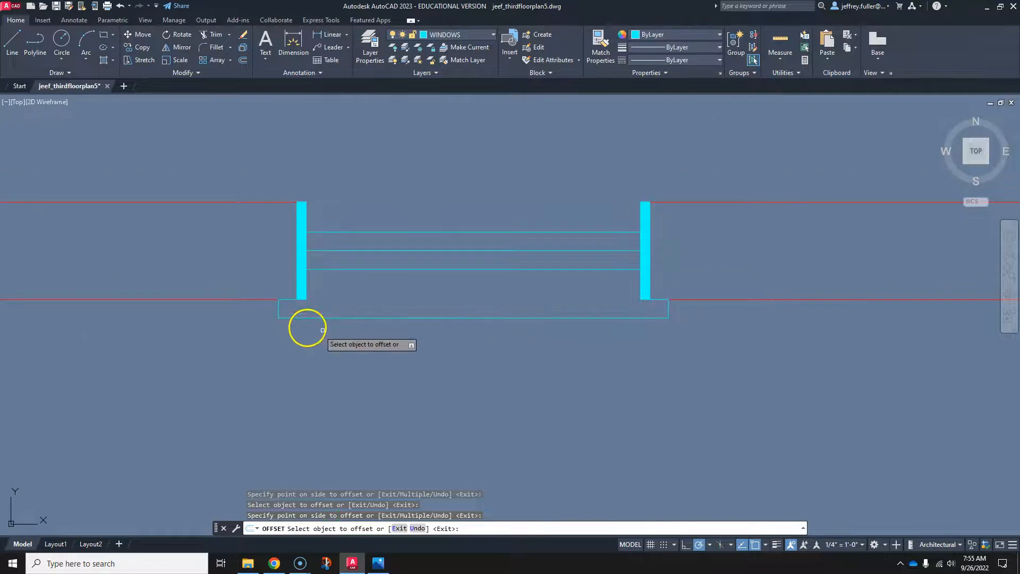
scroll(626, 424, down, 3)
middle_drag(699, 414, 114, 328)
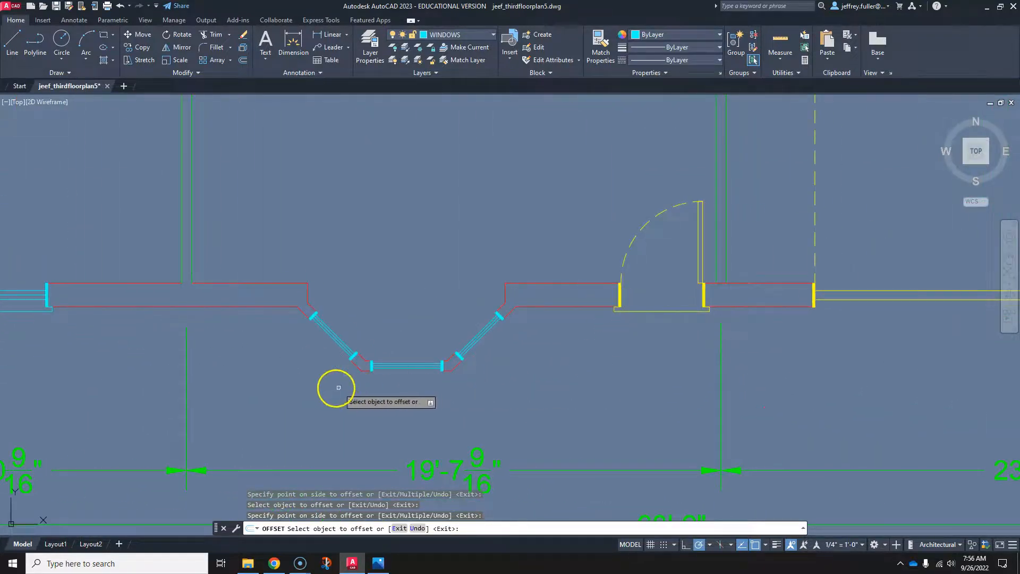
middle_drag(271, 376, 724, 399)
scroll(724, 399, down, 1)
scroll(542, 379, up, 4)
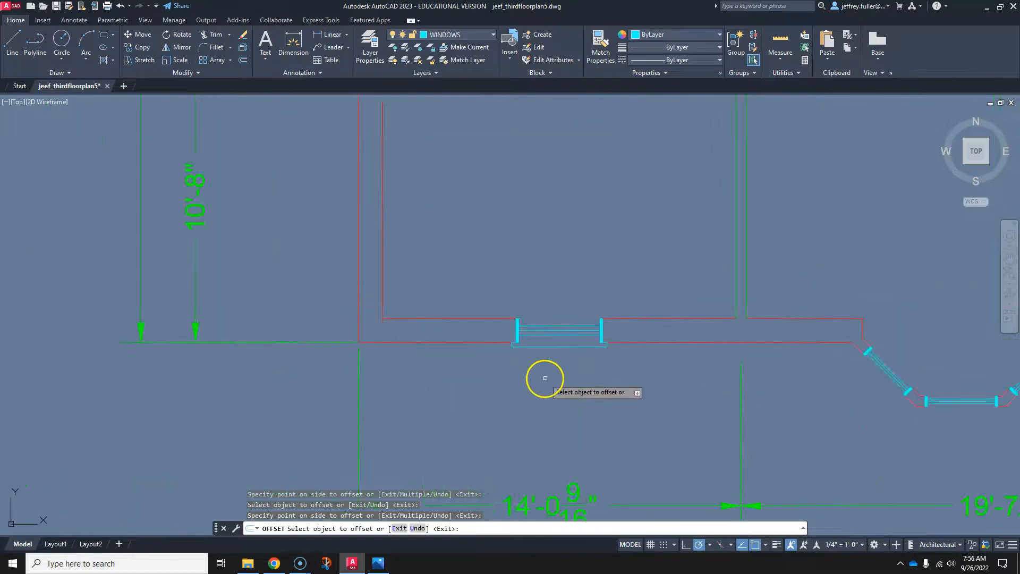
middle_drag(538, 295, 455, 312)
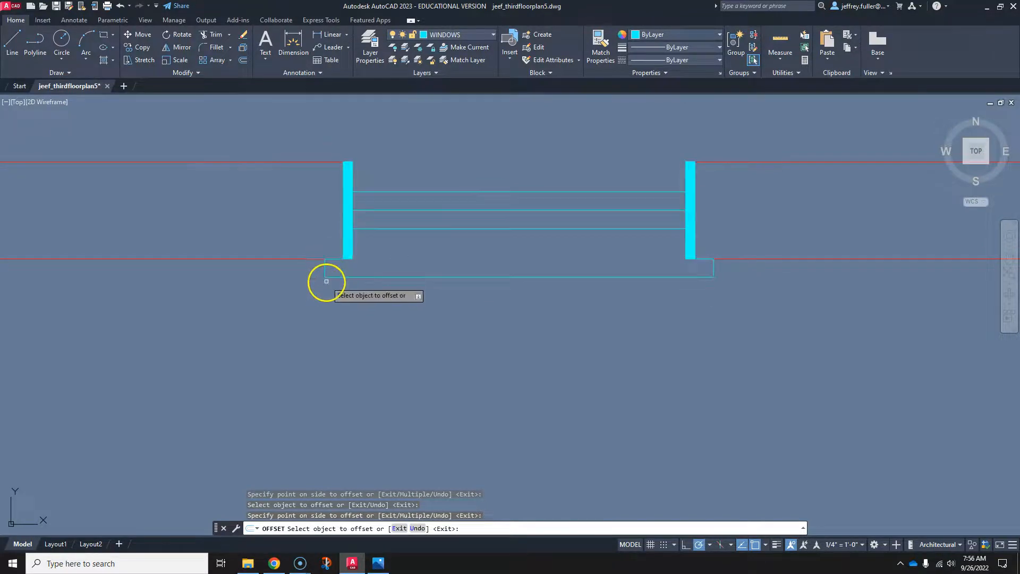
scroll(749, 326, down, 2)
middle_drag(768, 327, 35, 321)
scroll(493, 332, down, 1)
scroll(505, 335, down, 2)
middle_drag(616, 339, 4, 404)
scroll(526, 207, up, 4)
middle_drag(593, 214, 321, 304)
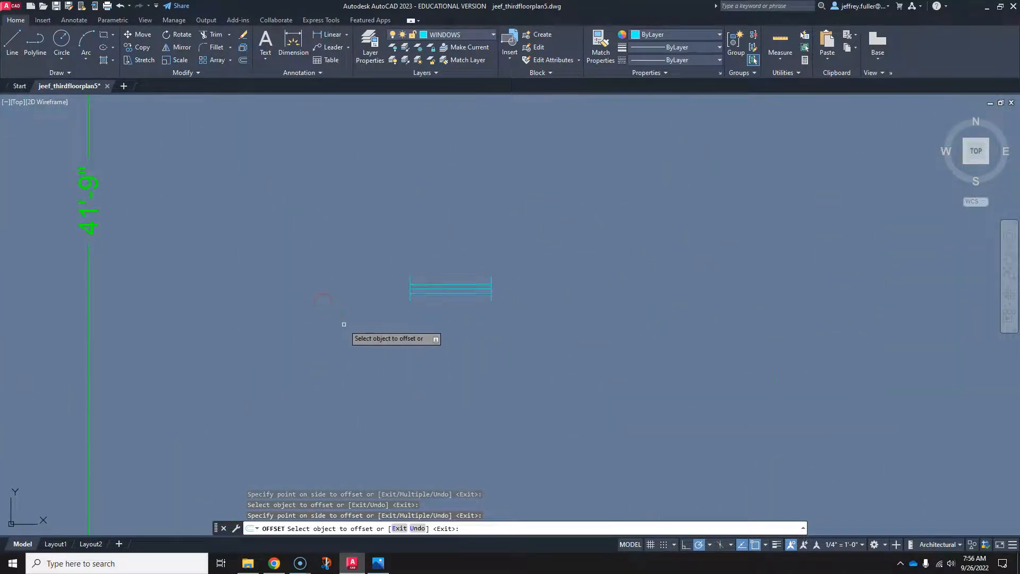
scroll(394, 317, up, 4)
middle_drag(393, 314, 319, 366)
scroll(250, 363, down, 4)
middle_drag(184, 383, 1009, 250)
scroll(325, 416, up, 4)
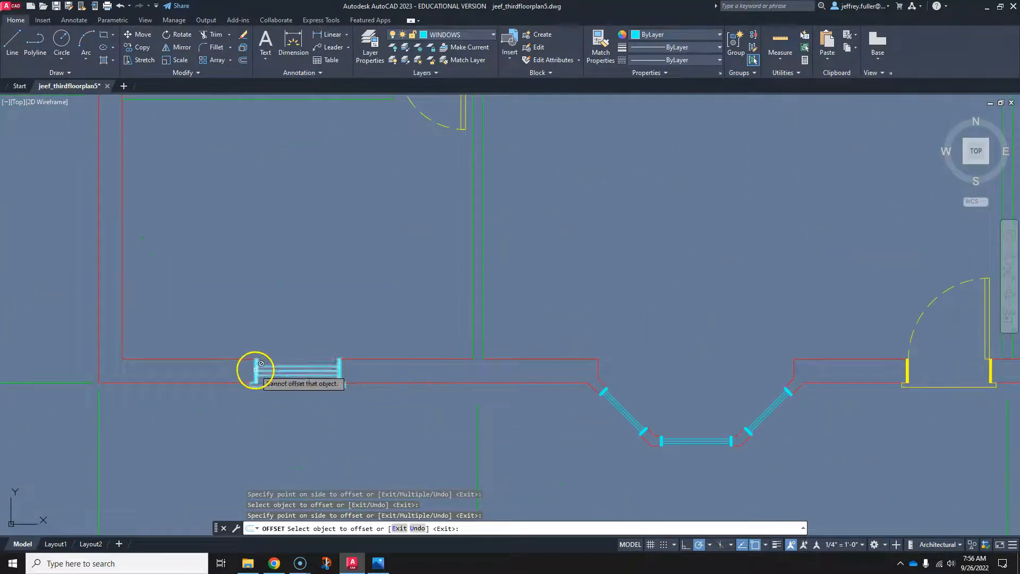
scroll(481, 371, down, 5)
scroll(640, 303, up, 6)
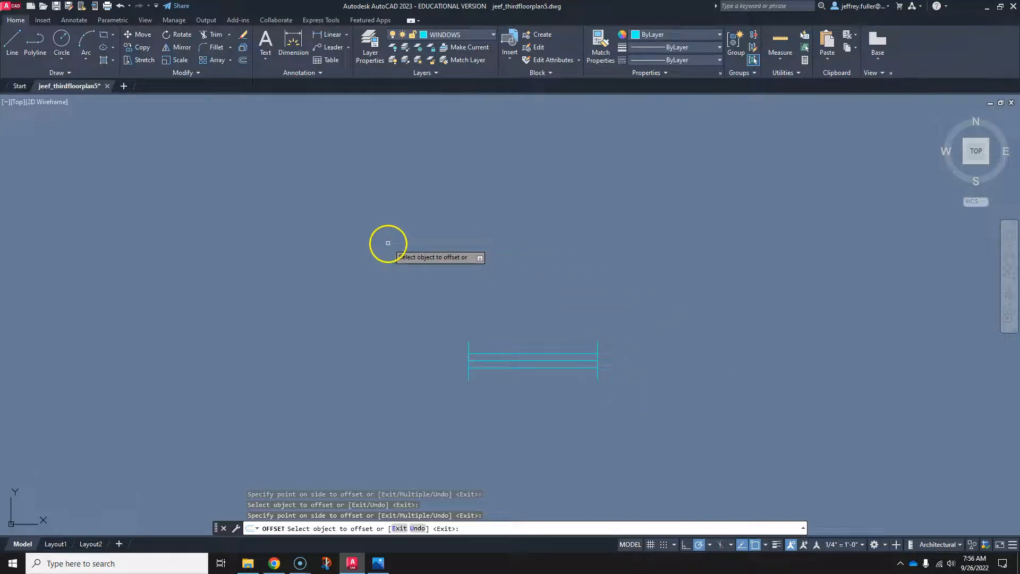
- Offset each of the two vertical end lines 1" outward to give the jambs their thickness
click(242, 60)
text(1")
key(Return)
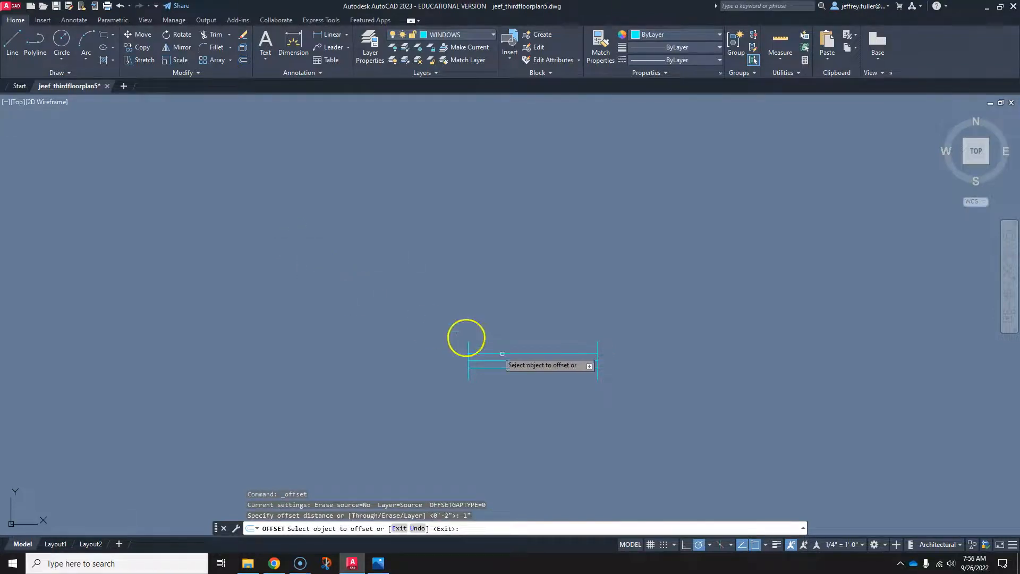
click(468, 365)
click(446, 367)
click(600, 364)
click(620, 360)
- Close the left jamb of the window symbol with short lines across its upper and lower ends
scroll(542, 381, up, 8)
middle_drag(497, 342, 506, 387)
click(12, 40)
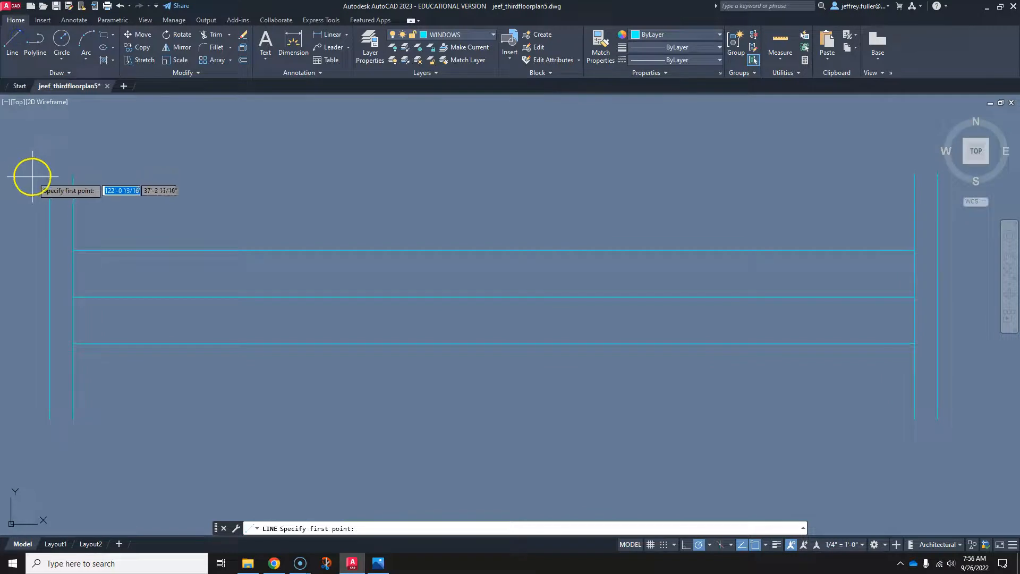
click(49, 174)
click(73, 175)
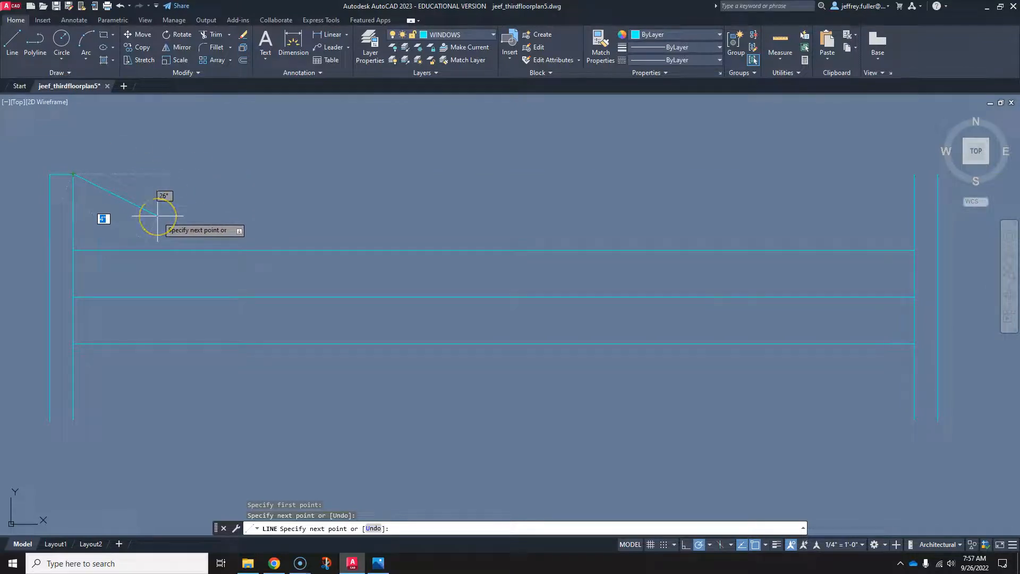
key(Return)
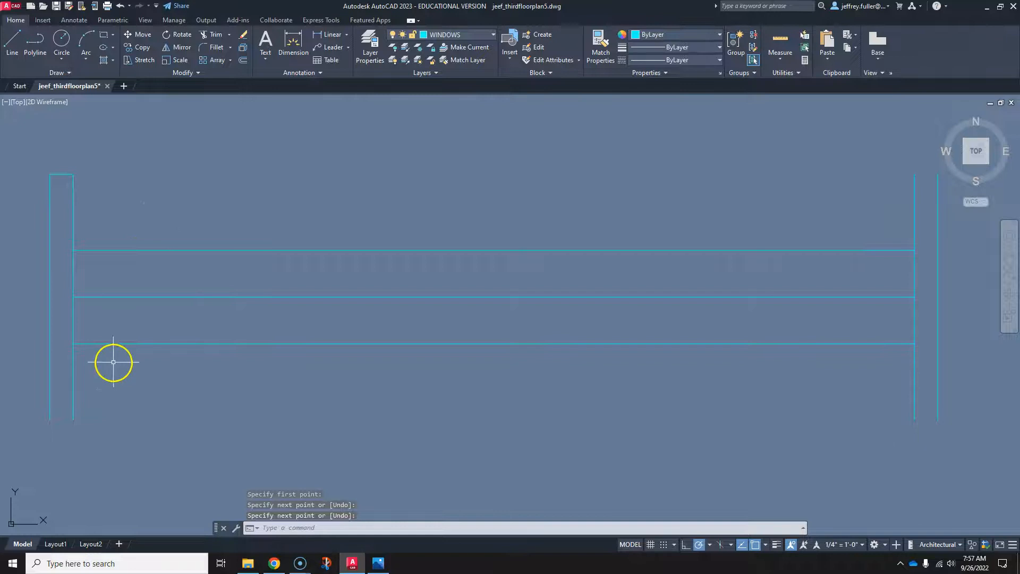
key(Return)
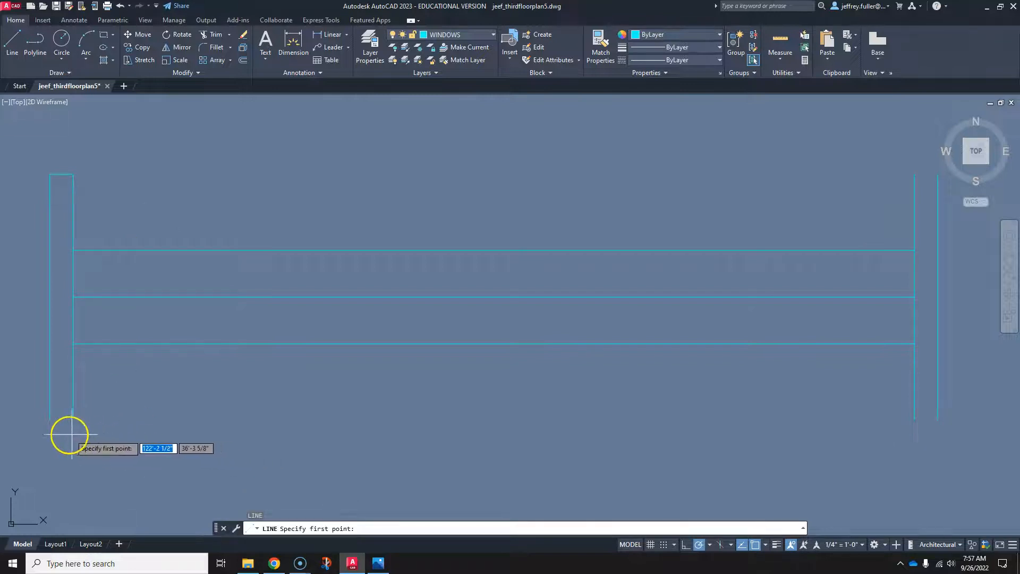
click(49, 420)
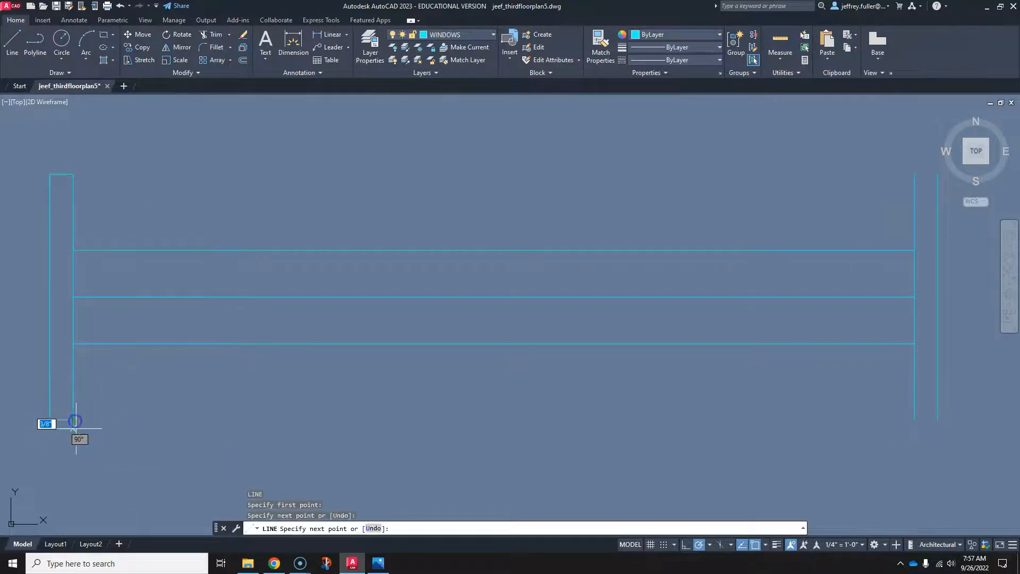
click(223, 440)
key(Return)
- Close the right jamb of the window symbol with short lines across its upper and lower ends
scroll(364, 432, down, 1)
middle_drag(364, 433, 26, 460)
scroll(295, 307, up, 3)
key(Return)
click(383, 290)
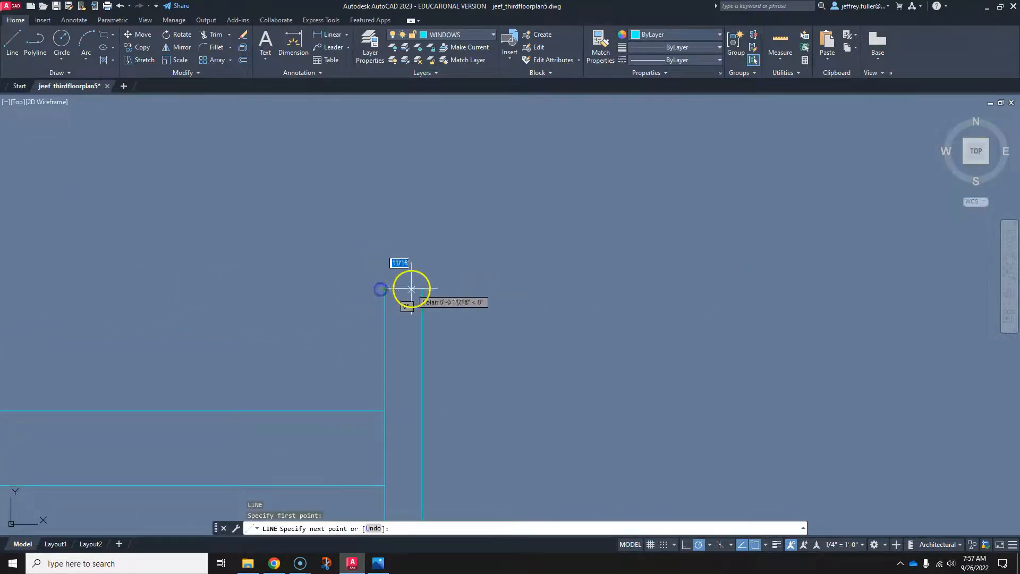
click(422, 290)
key(Return)
middle_drag(474, 342, 456, 93)
key(Return)
click(380, 401)
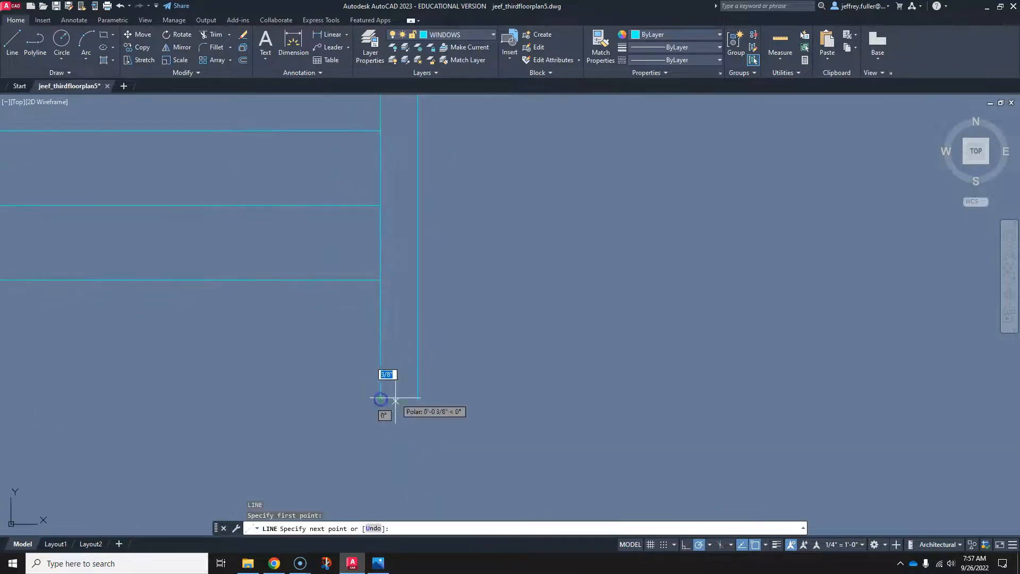
click(418, 401)
key(Escape)
scroll(460, 406, down, 5)
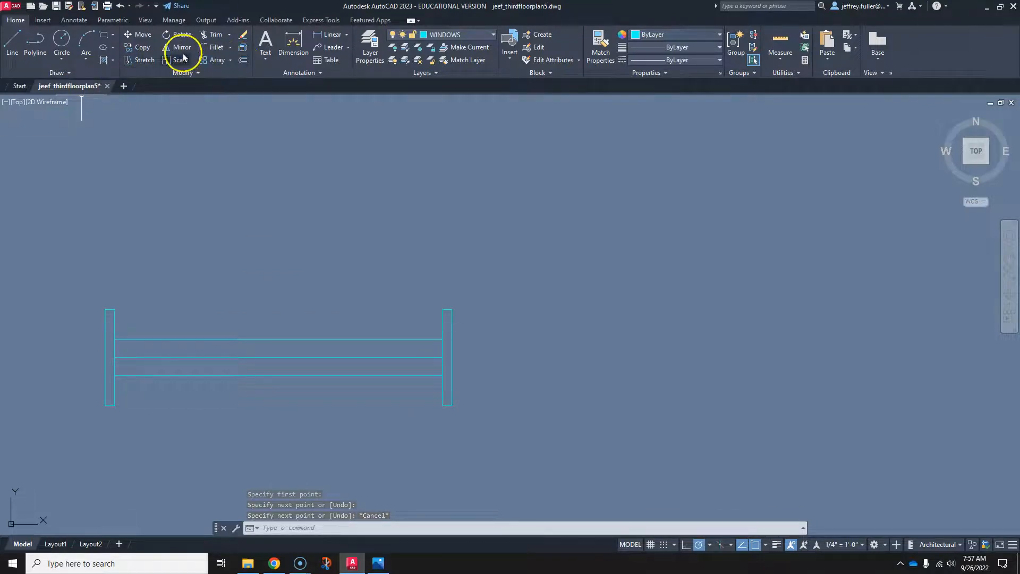
- Fill both closed jambs of the window symbol with a SOLID hatch
click(104, 61)
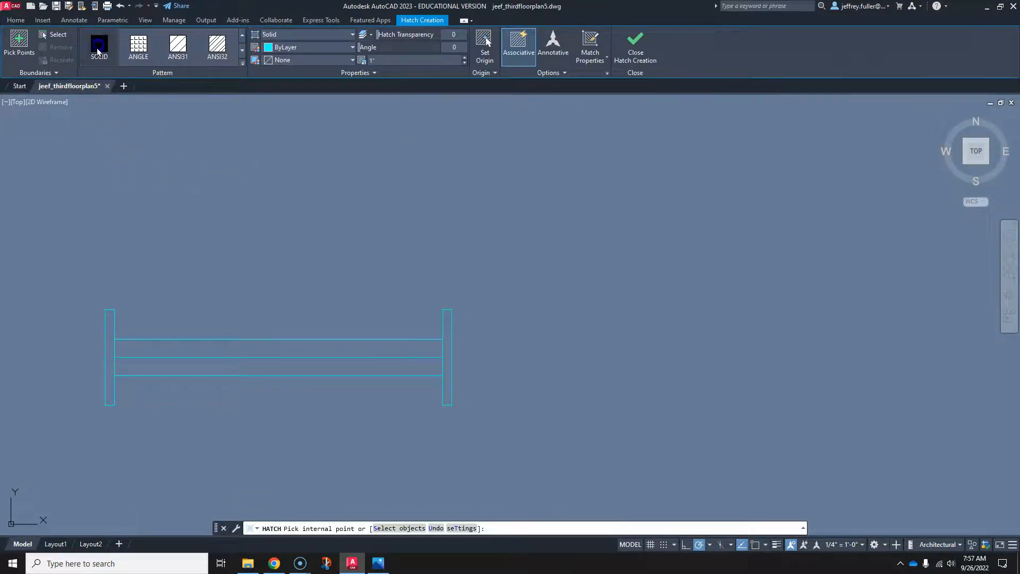
click(98, 45)
click(110, 321)
click(448, 322)
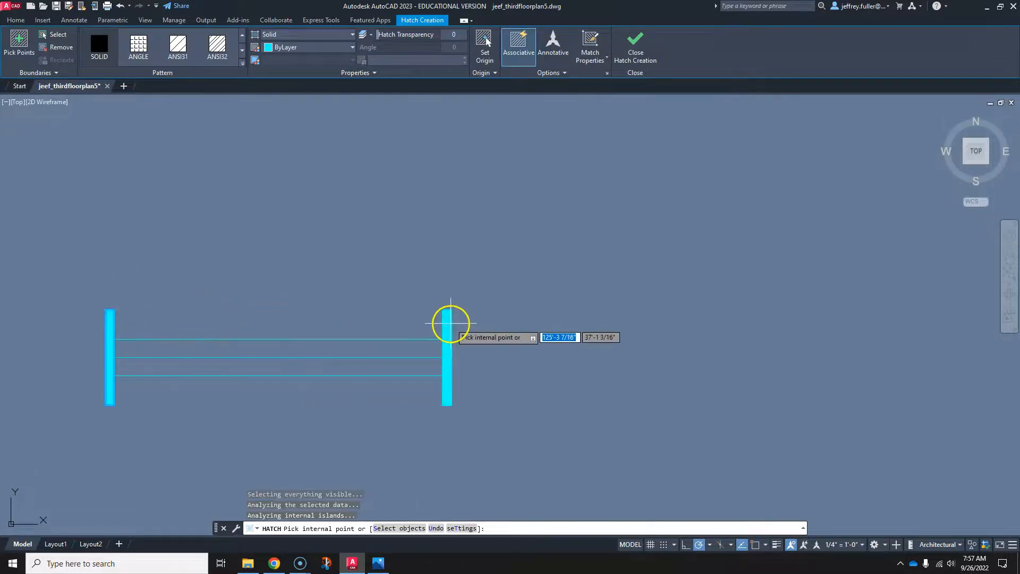
key(Escape)
scroll(358, 246, down, 2)
middle_drag(358, 246, 506, 244)
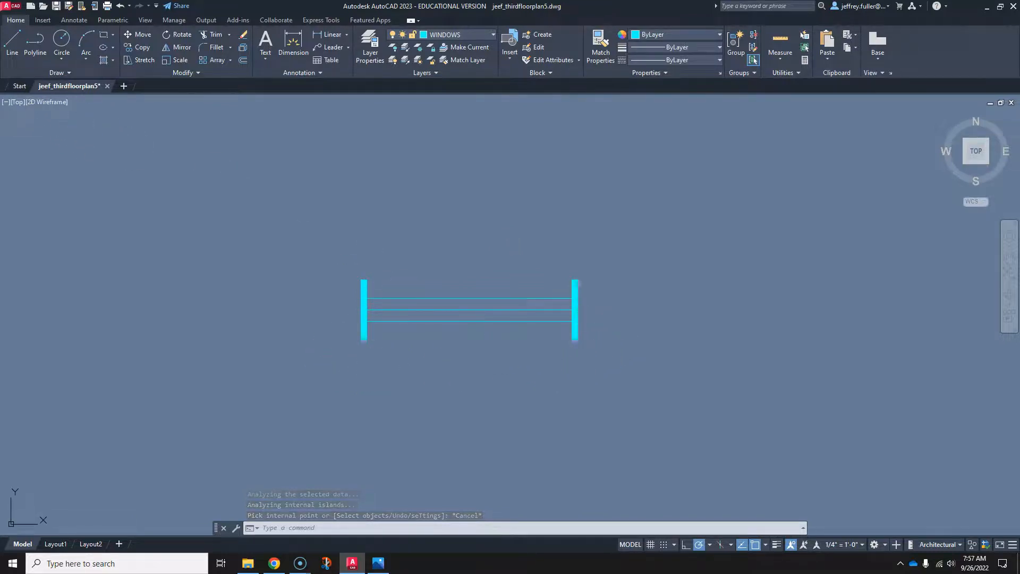
- Start the sill outline at the left jamb's lower outer corner with a 2" line outward and a 2" line down
click(12, 40)
scroll(182, 316, up, 4)
middle_drag(285, 346, 113, 305)
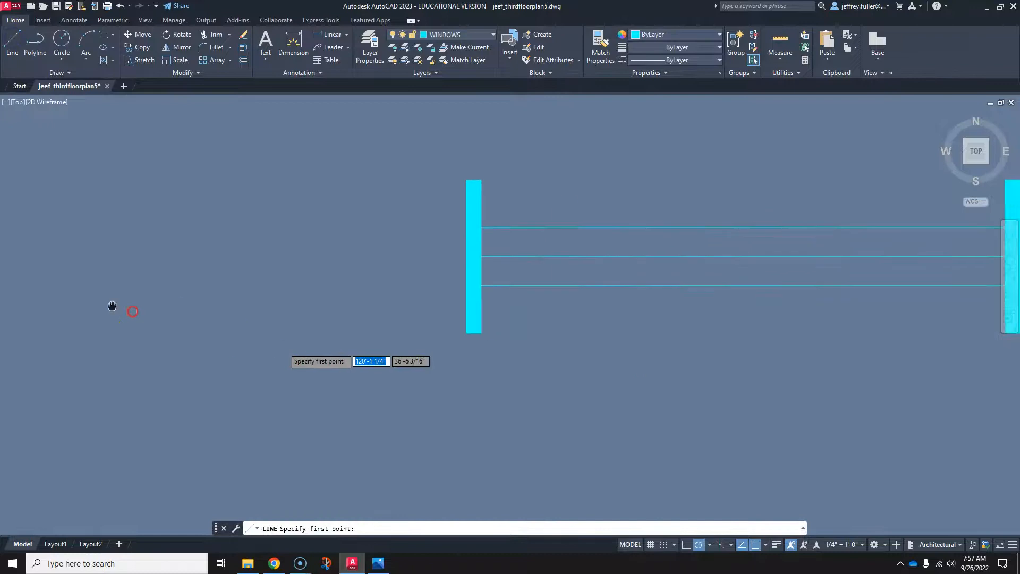
click(467, 331)
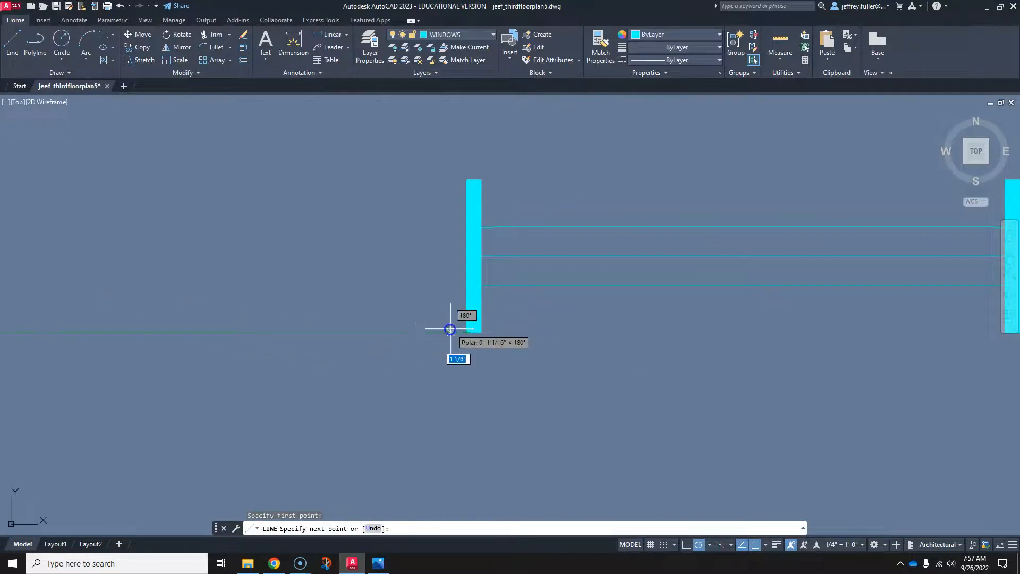
text(2")
key(Return)
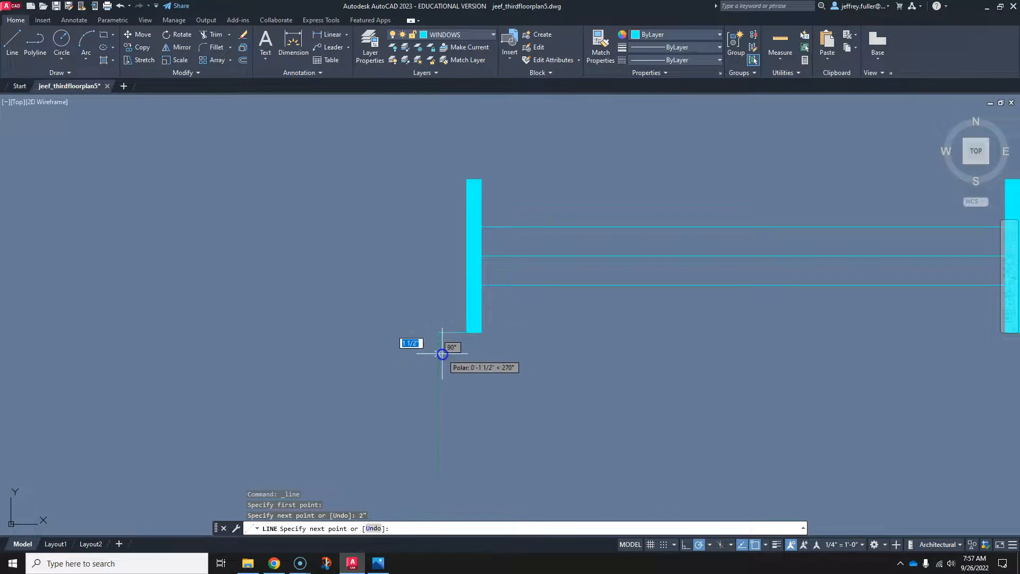
text(2")
key(Return)
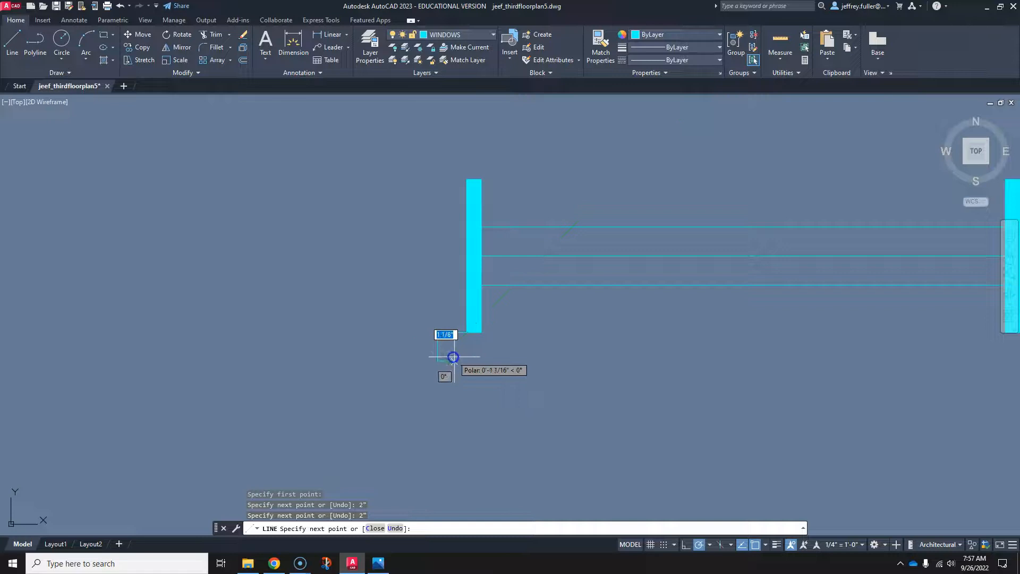
- Try a 40" line toward the right jamb as the sill's lower edge, and erase it
middle_drag(505, 358, 326, 393)
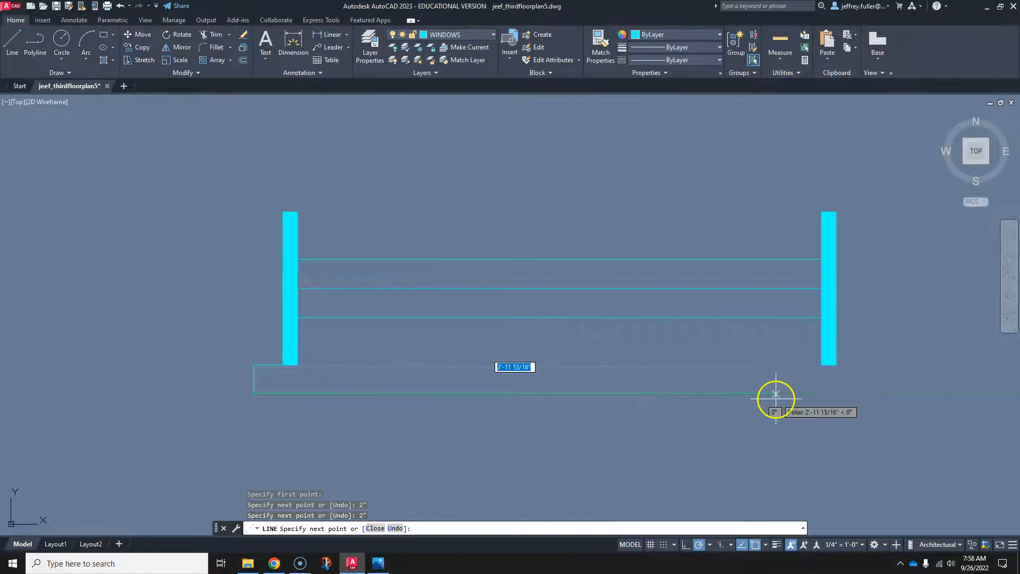
text(40)
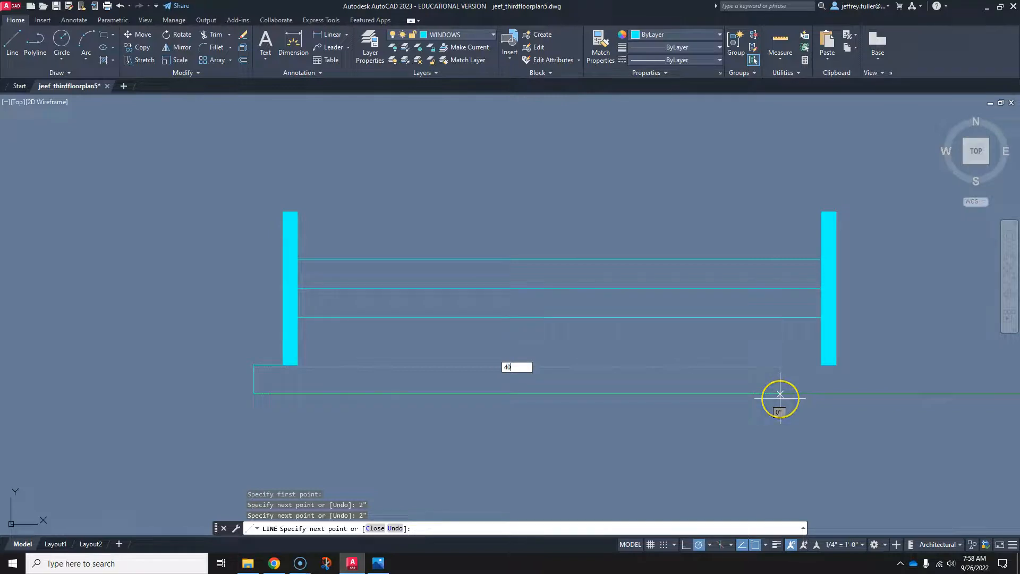
key(Return)
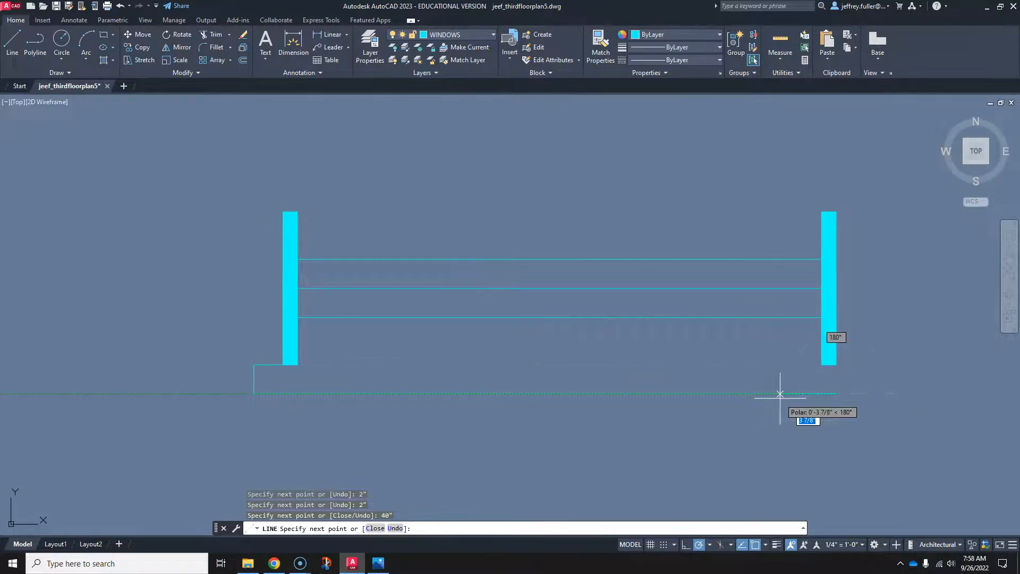
key(Escape)
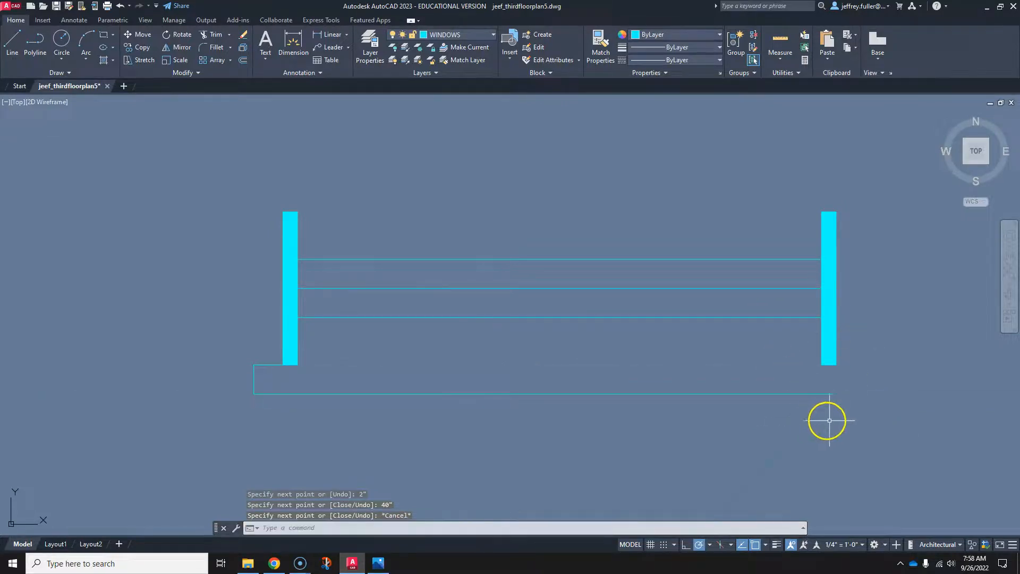
click(338, 393)
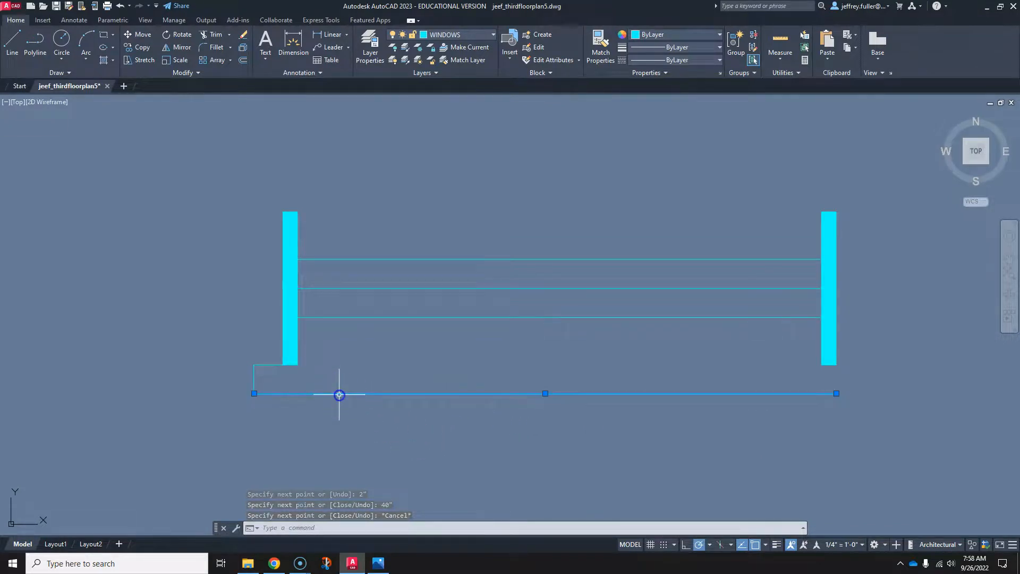
key(Delete)
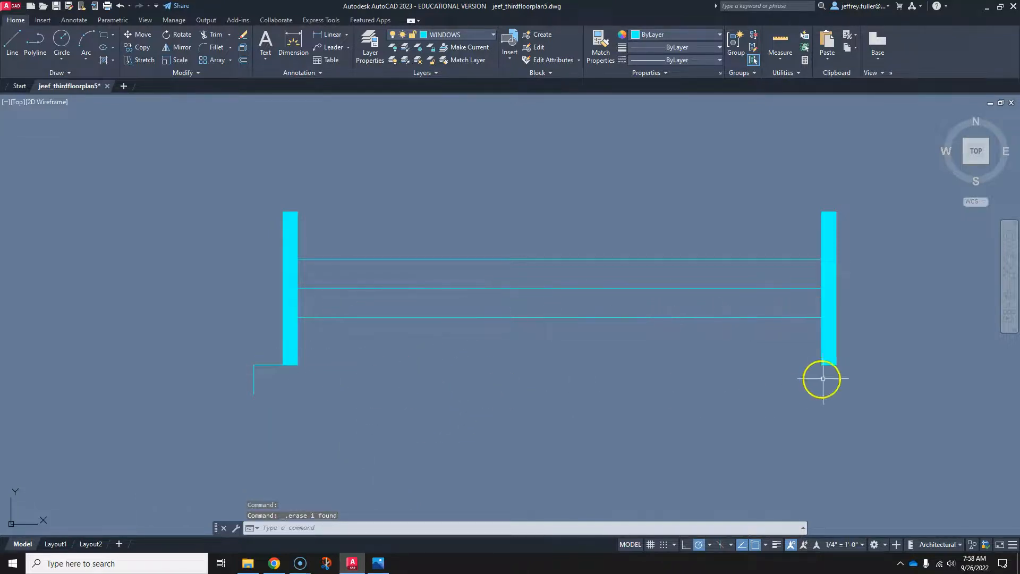
- Draw the sill's lower edge 42" to the right and close its right end up and back to the right jamb's lower outer corner
click(21, 43)
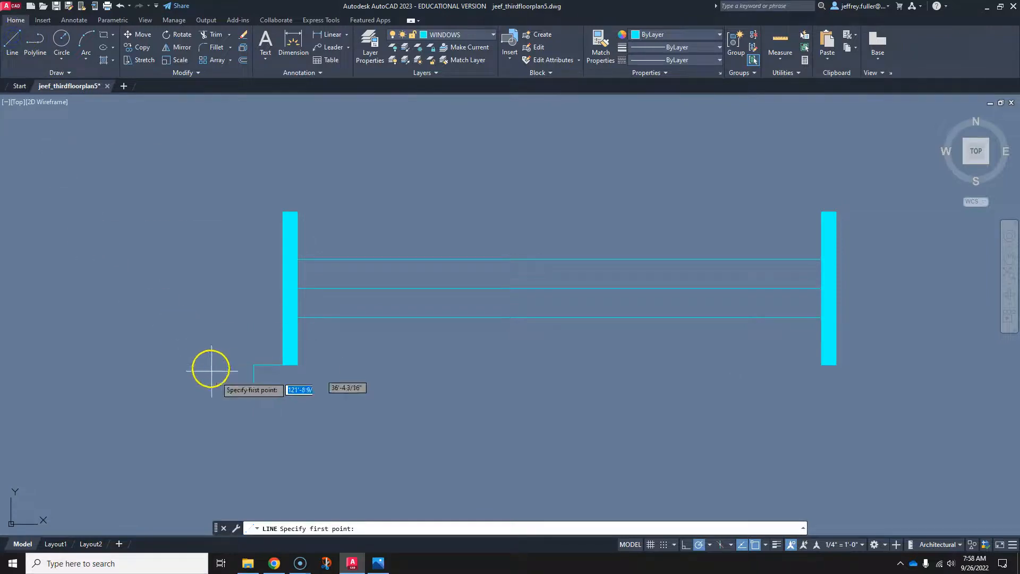
click(254, 394)
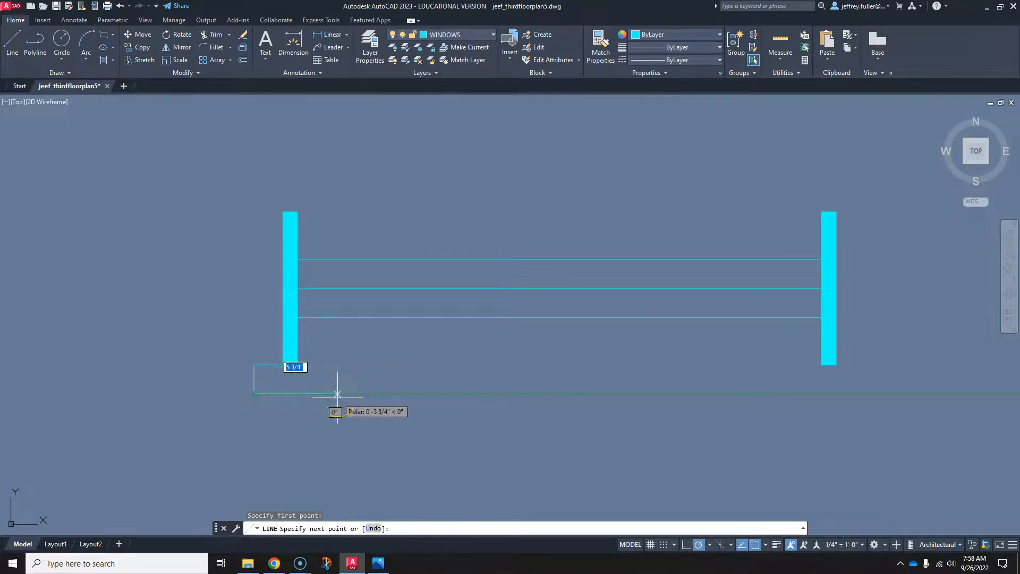
text(42)
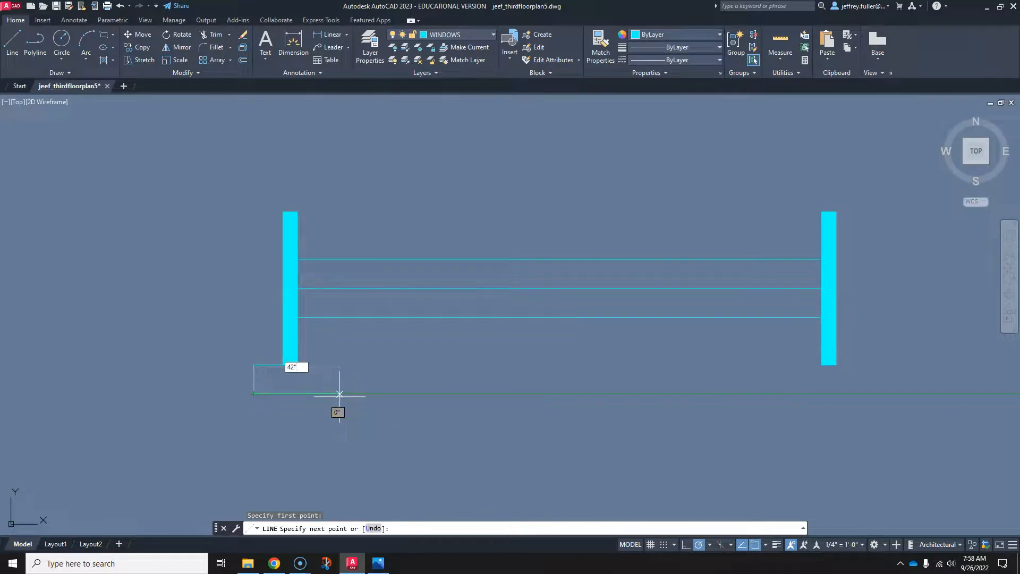
key(Return)
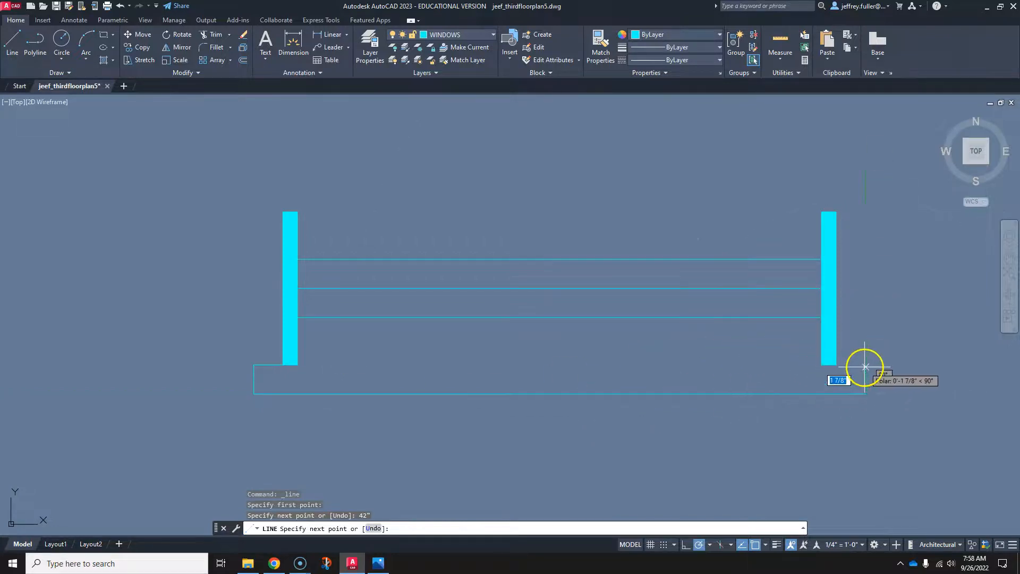
scroll(853, 362, up, 5)
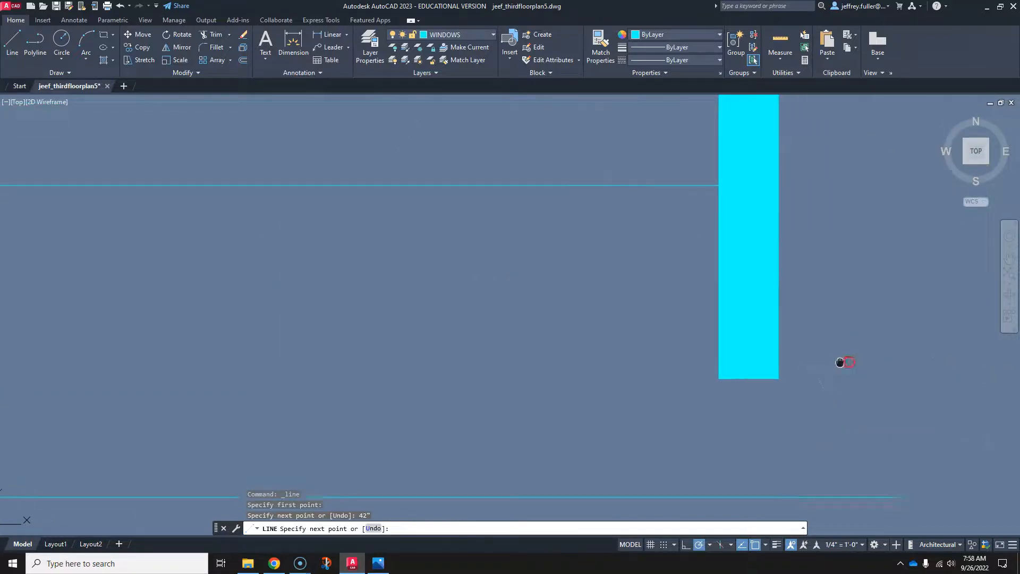
middle_drag(839, 362, 695, 365)
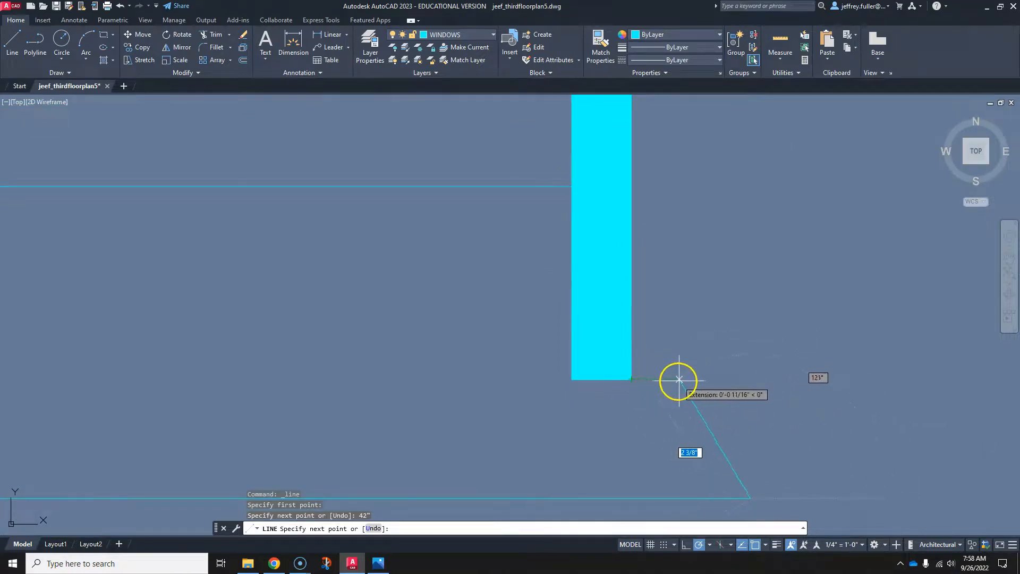
click(749, 379)
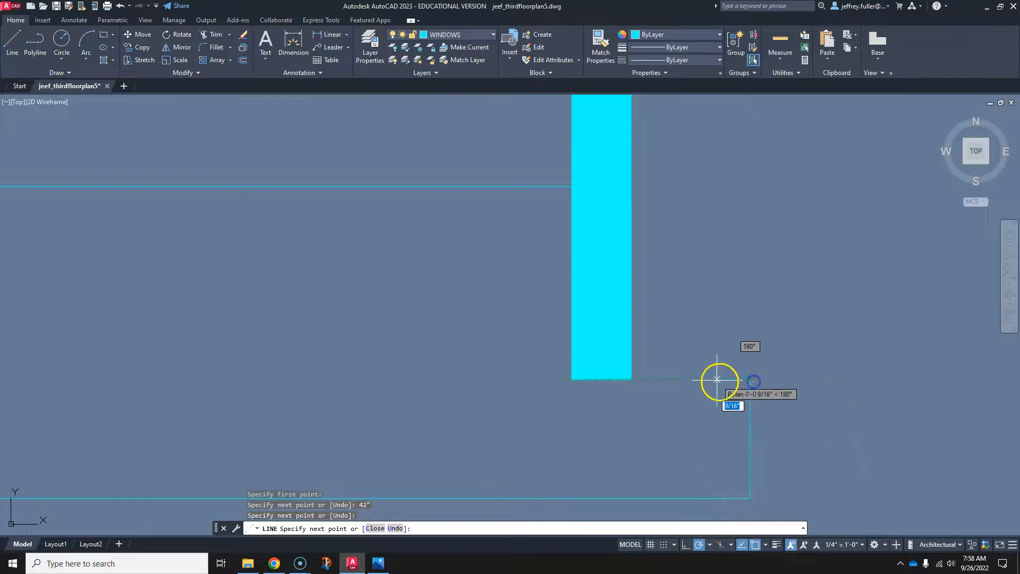
click(630, 379)
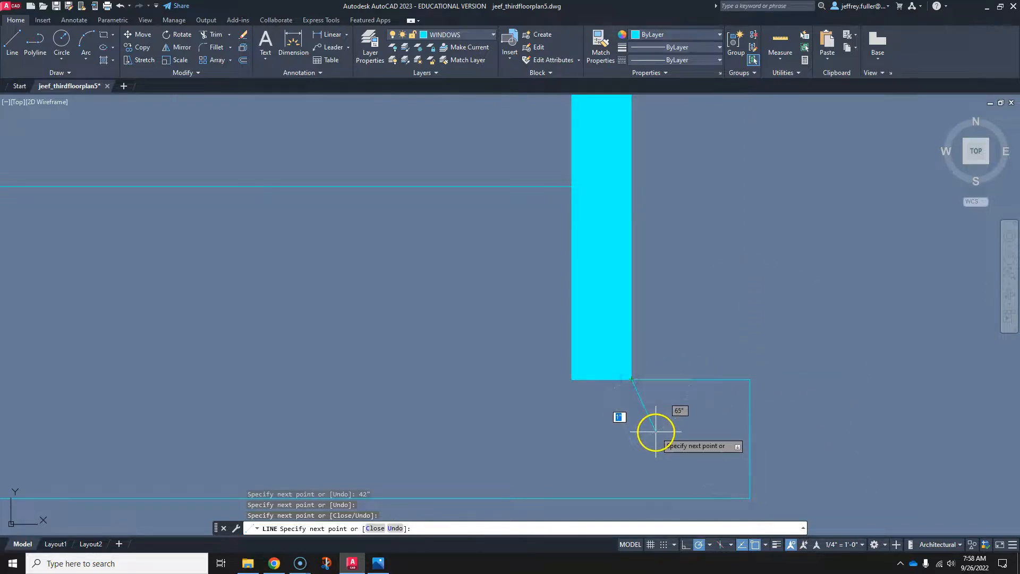
key(Escape)
- Set up a block definition named "3 ft. window" with uniform scaling, base point and objects specified on screen, and inches as units
scroll(653, 431, down, 5)
middle_drag(606, 410, 637, 391)
scroll(632, 399, down, 1)
middle_drag(616, 436, 597, 399)
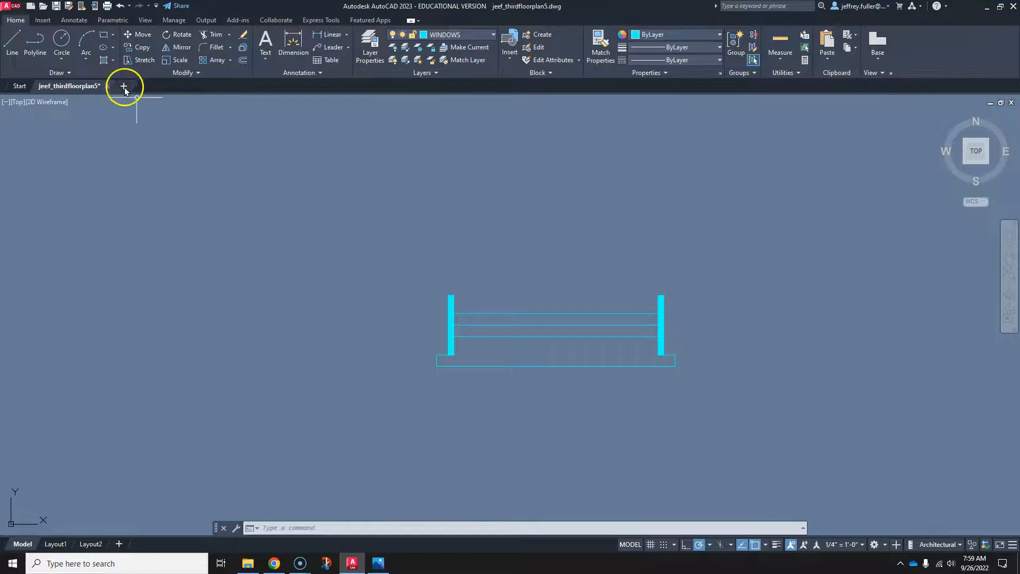
click(46, 23)
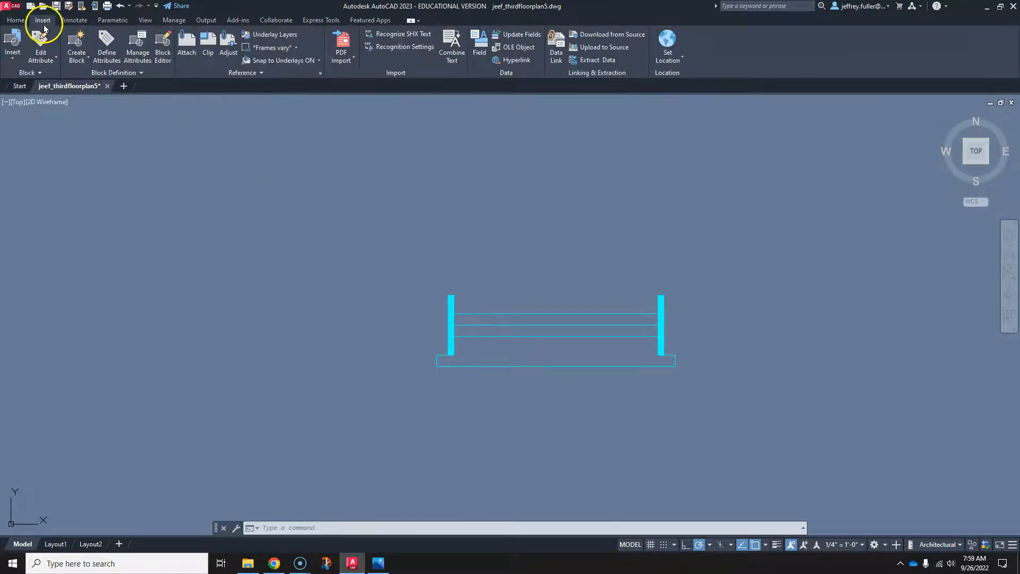
click(73, 42)
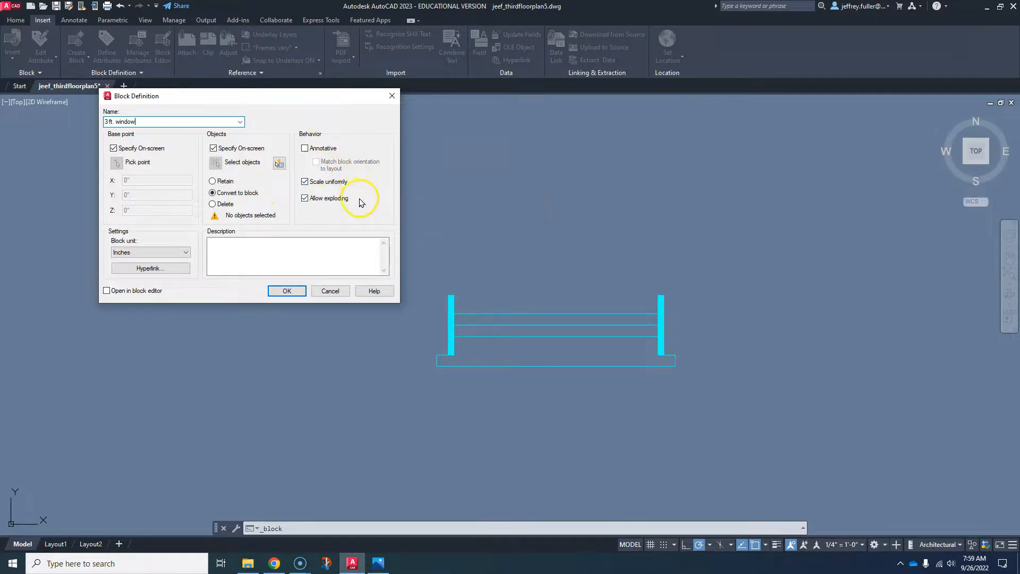
click(287, 291)
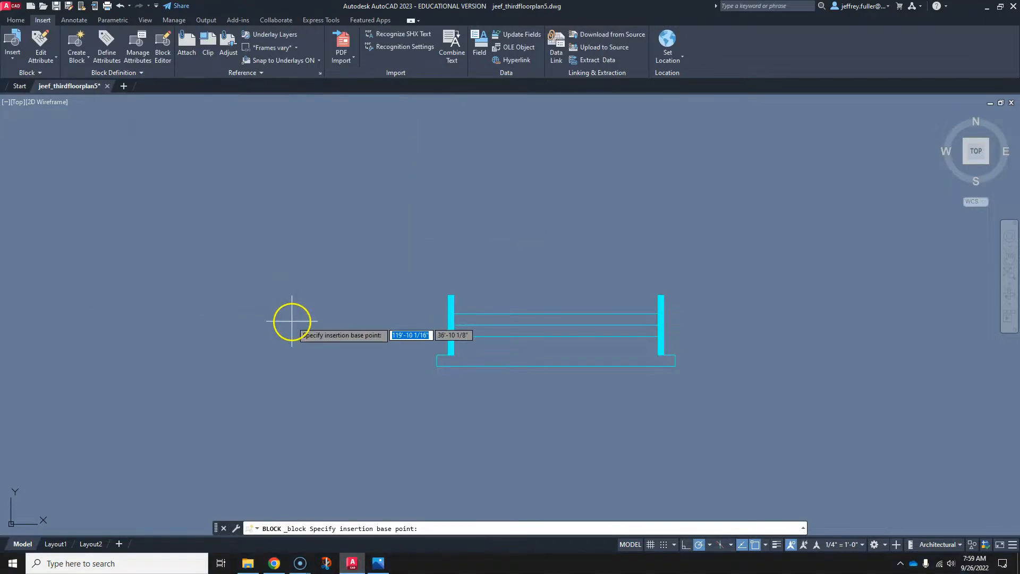
- Set the block's base point at the midpoint of the sill's lower edge and include the entire window symbol
middle_drag(333, 276, 233, 273)
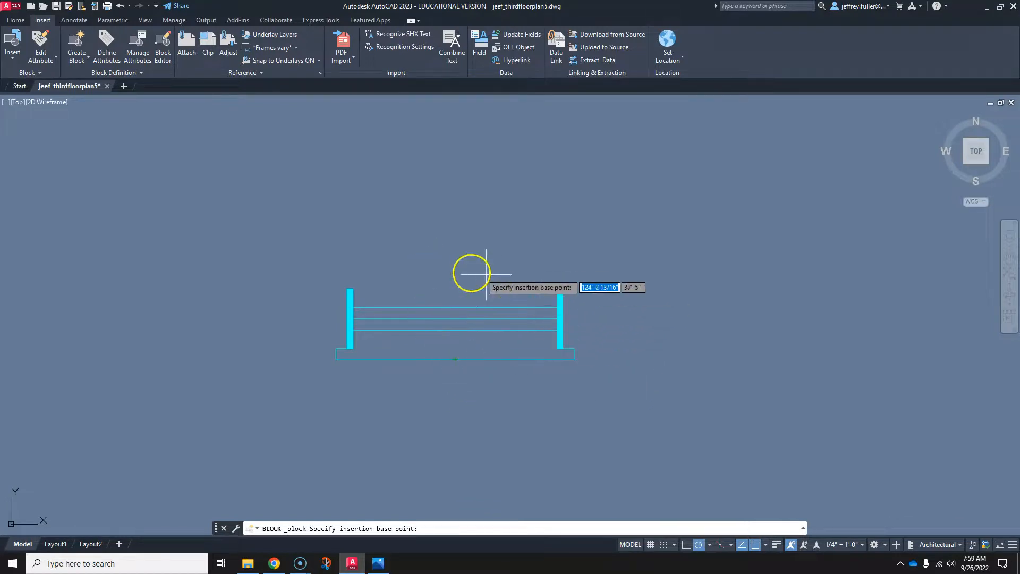
click(455, 358)
click(456, 358)
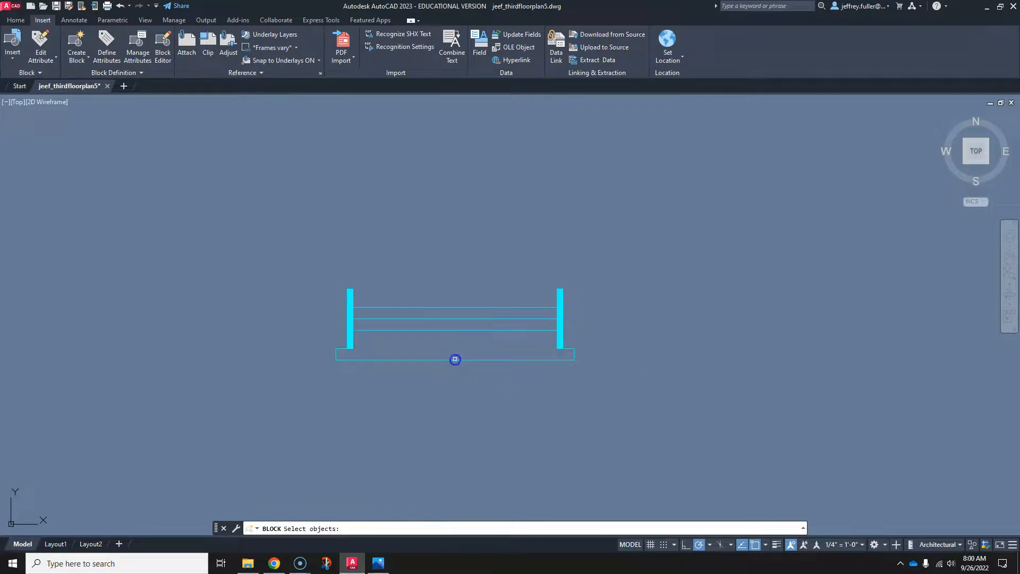
click(620, 253)
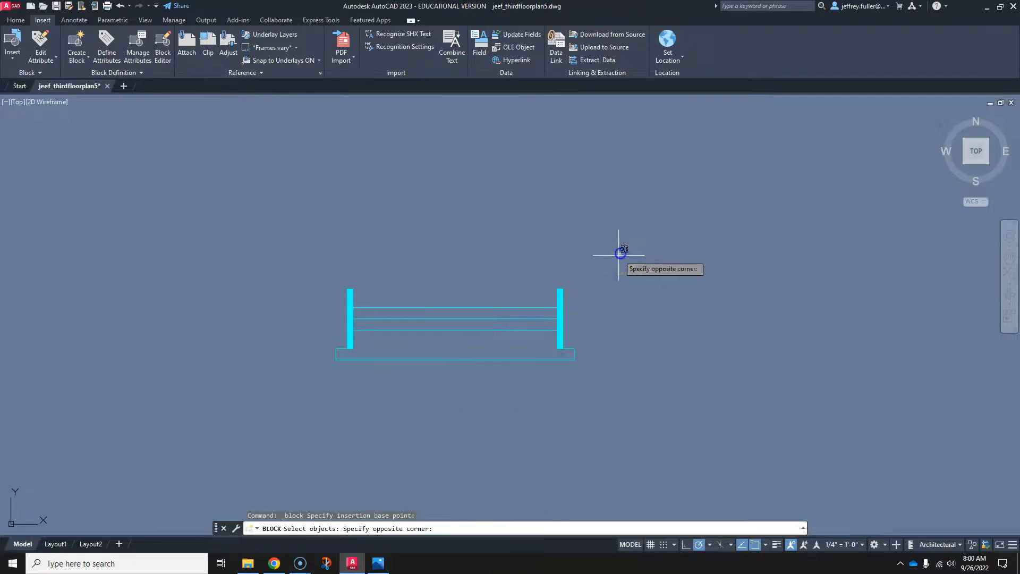
click(257, 404)
key(Return)
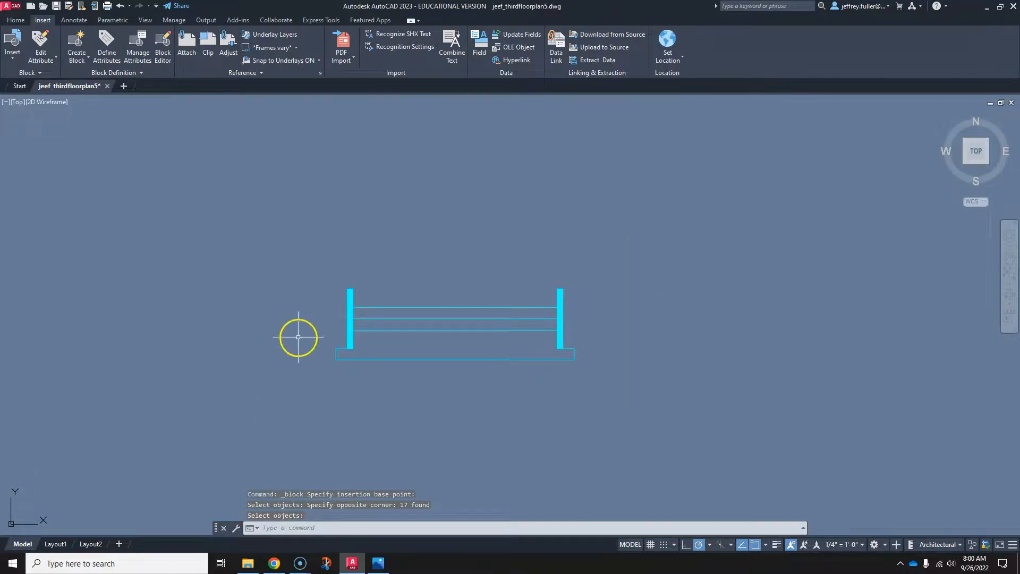
- Move the window block by its base point into the house's upper-left room, between the upper exterior wall and the bifold doors
scroll(333, 303, down, 5)
middle_drag(299, 340, 393, 319)
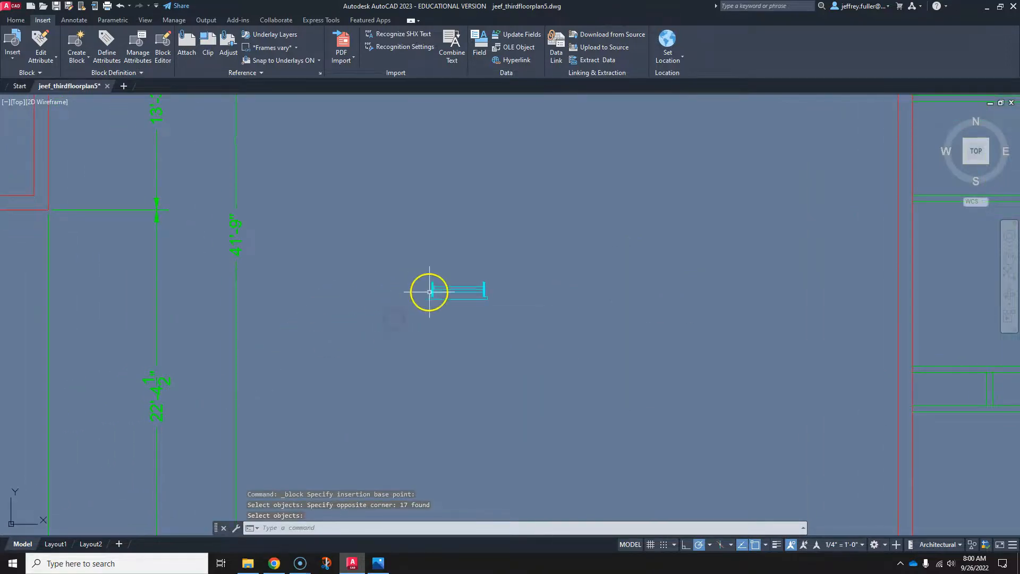
click(460, 292)
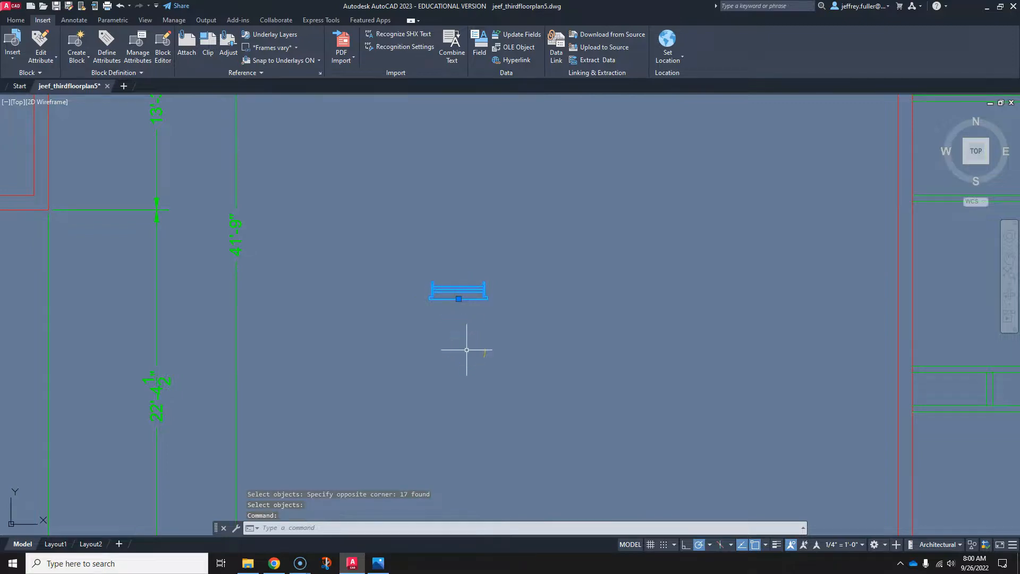
click(459, 299)
middle_drag(196, 349, 892, 283)
scroll(90, 339, down, 1)
middle_drag(91, 339, 835, 221)
mouse_move(615, 287)
middle_down()
mouse_move(528, 366)
mouse_move(565, 358)
mouse_move(526, 519)
middle_up()
scroll(550, 352, down, 1)
scroll(576, 352, up, 3)
middle_drag(544, 346, 505, 494)
middle_drag(506, 343, 468, 508)
middle_drag(485, 397, 485, 455)
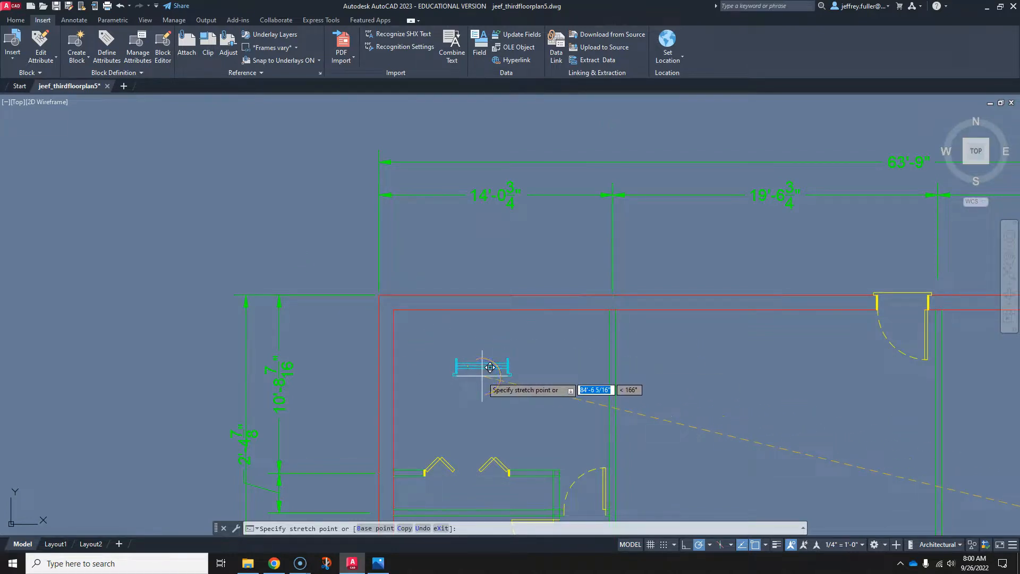
scroll(490, 367, down, 5)
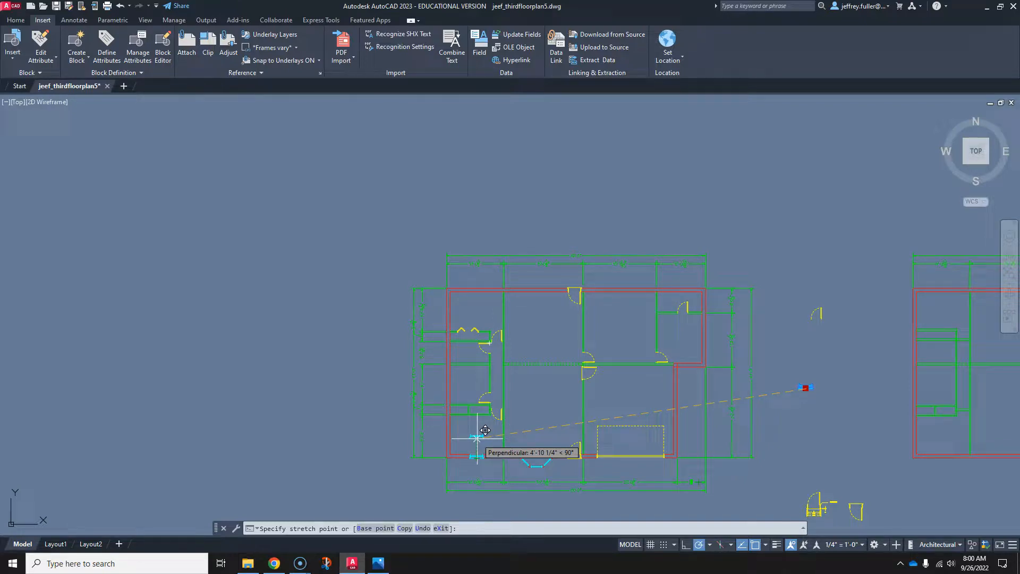
scroll(483, 319, up, 4)
scroll(468, 352, up, 4)
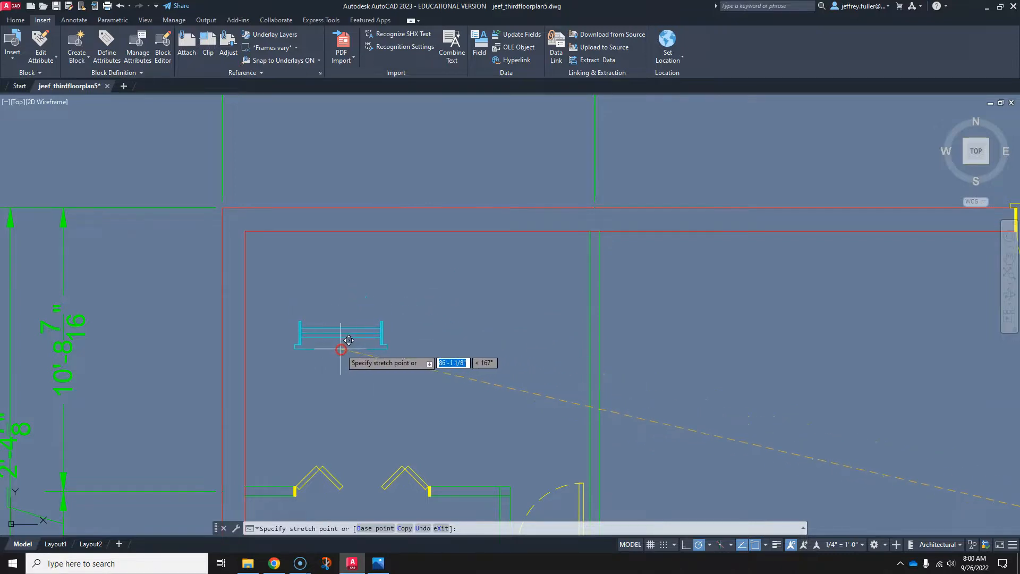
click(341, 349)
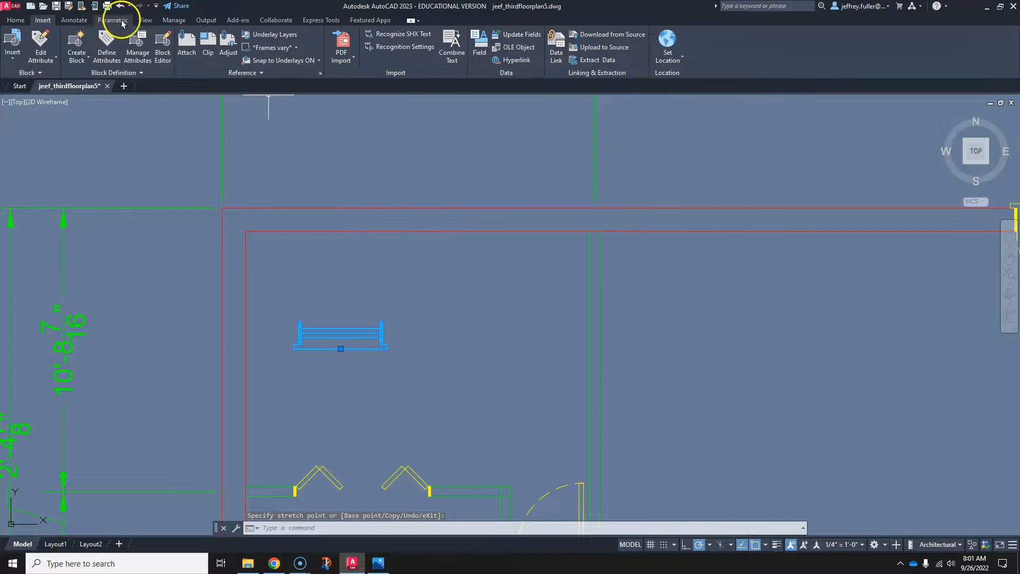
- Trim the upper exterior wall's inner line where the upper-left room's right interior wall meets it, between the two interior wall lines
click(16, 20)
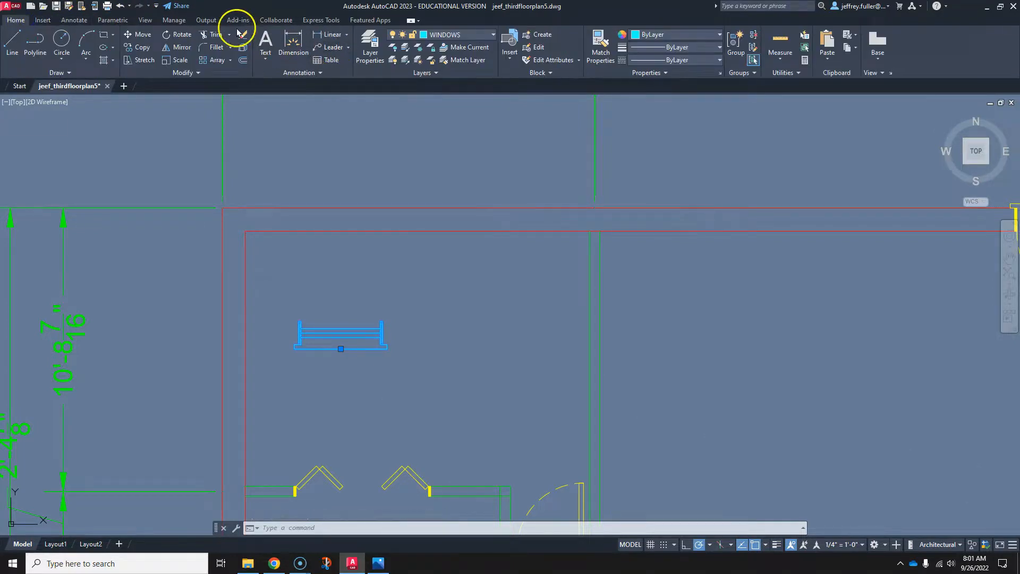
click(215, 35)
scroll(552, 303, up, 2)
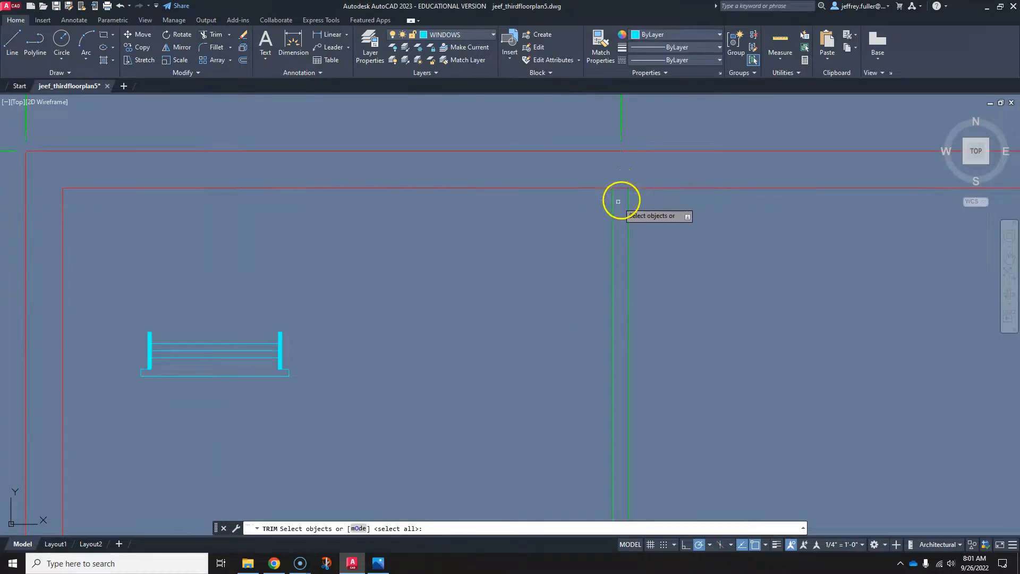
click(205, 37)
middle_drag(485, 232, 389, 263)
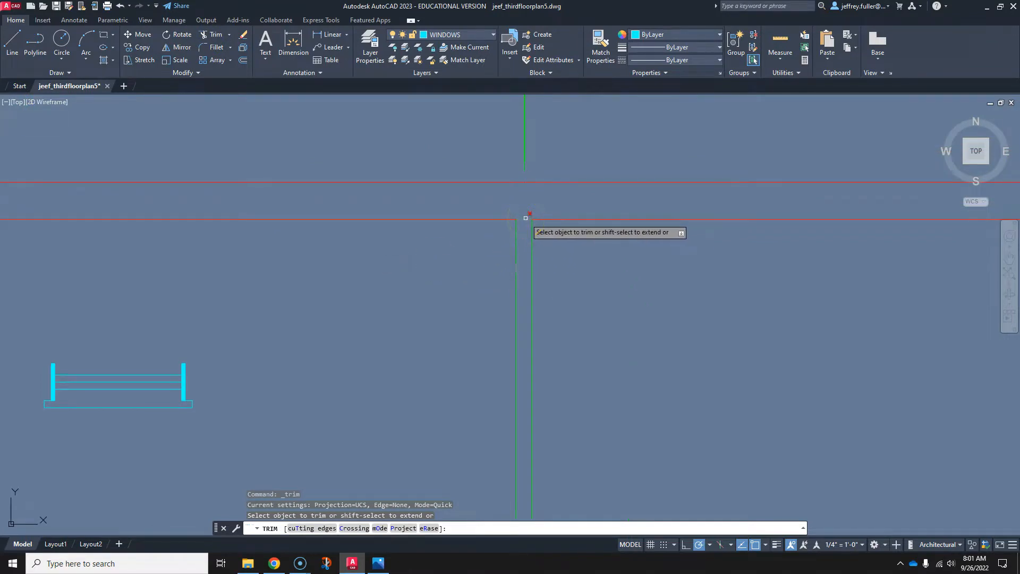
scroll(526, 217, up, 4)
click(525, 245)
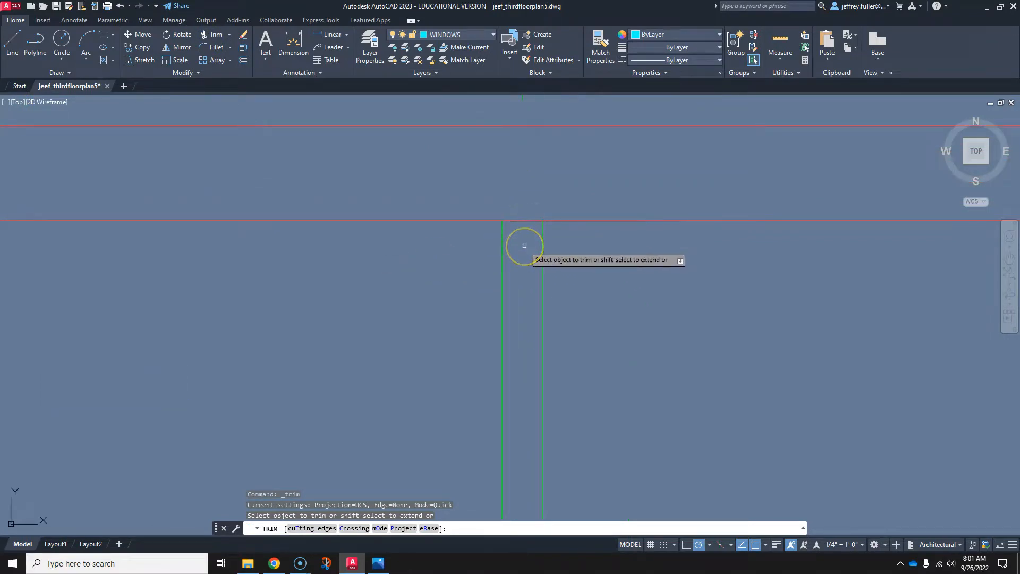
click(527, 221)
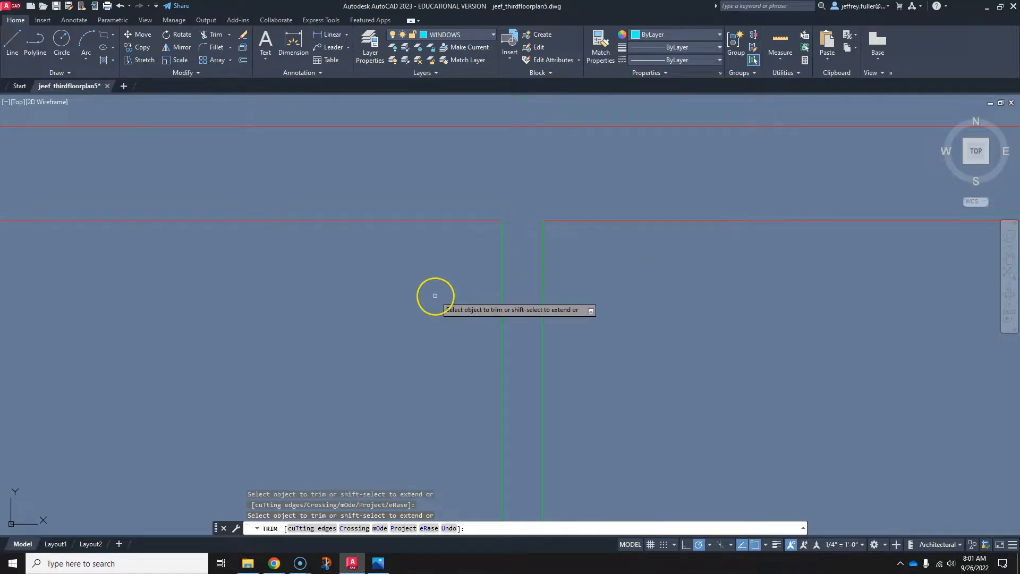
scroll(435, 296, down, 2)
middle_drag(422, 301, 528, 285)
scroll(528, 284, down, 2)
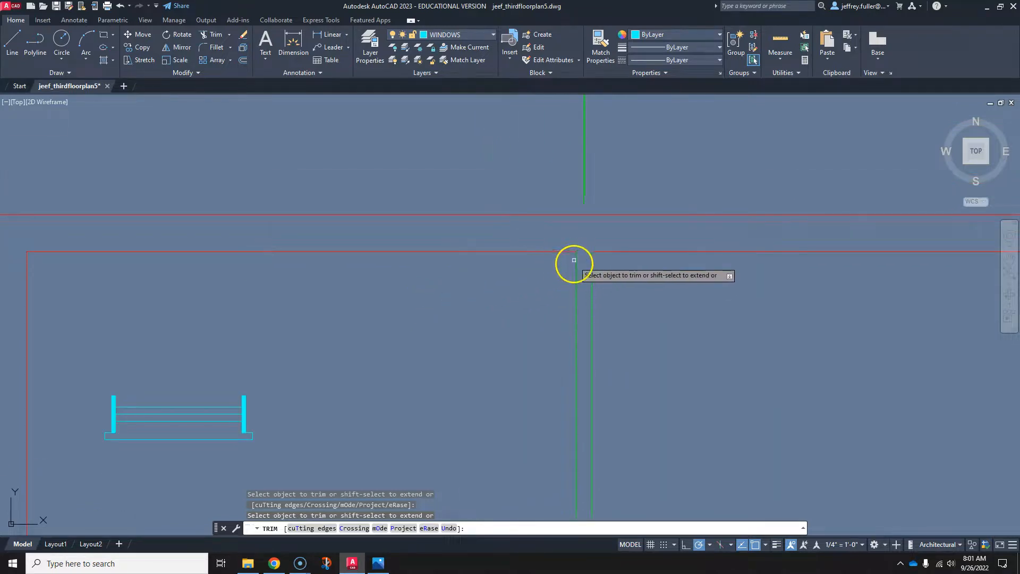
click(583, 252)
middle_drag(526, 271, 628, 243)
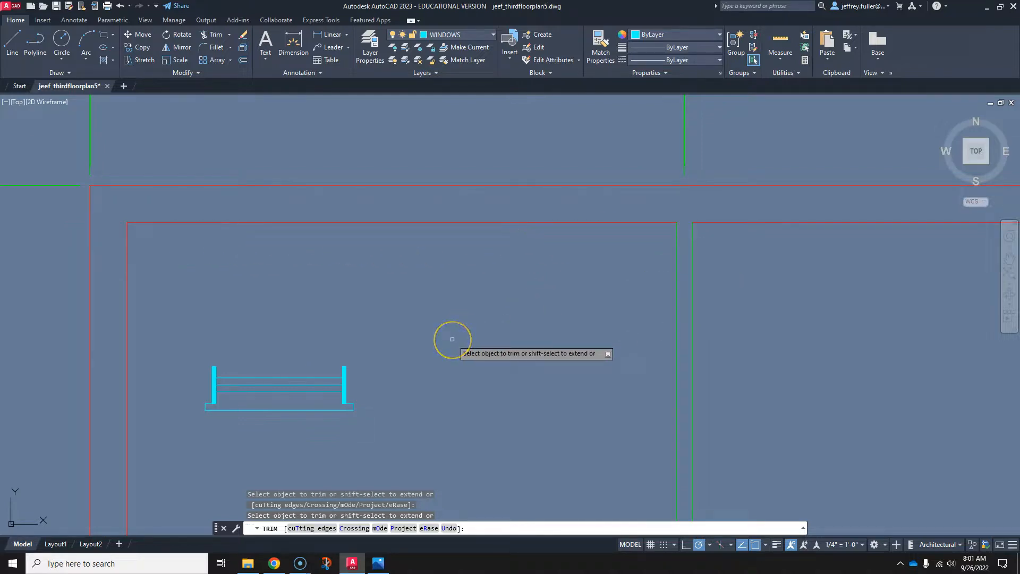
key(Escape)
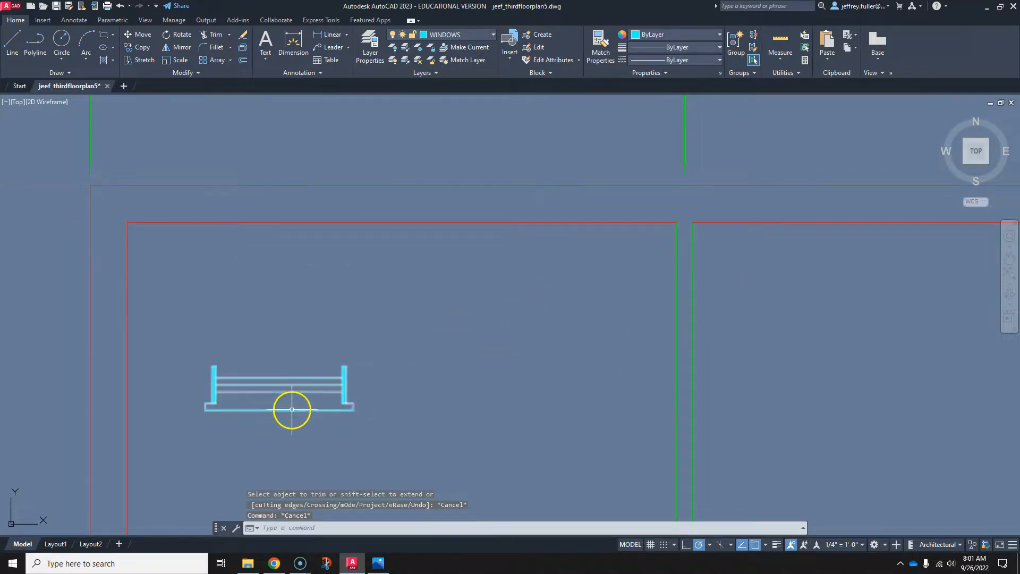
- Mirror the window block about a horizontal line through the top of its jambs, erasing the source object
click(291, 409)
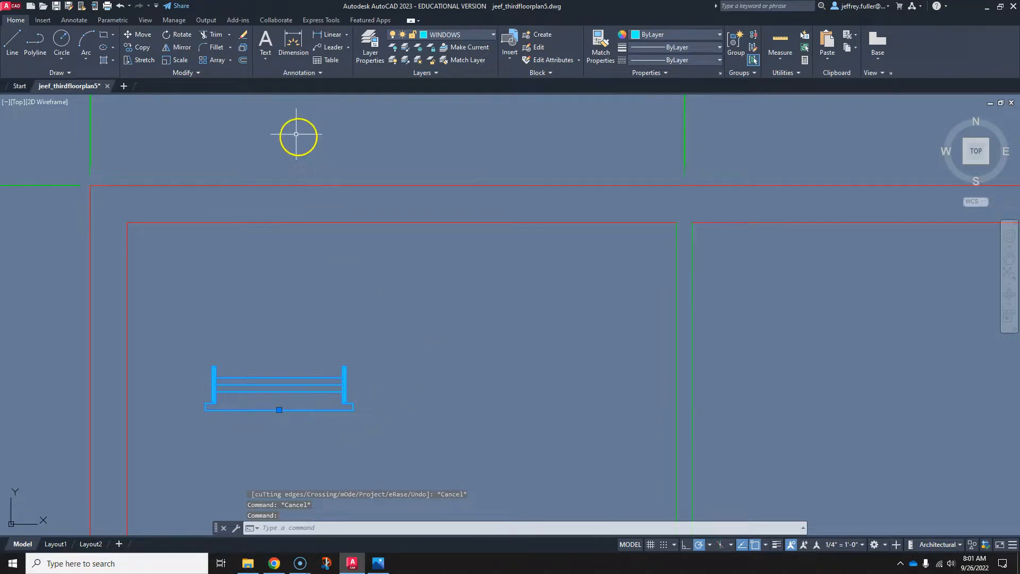
click(180, 47)
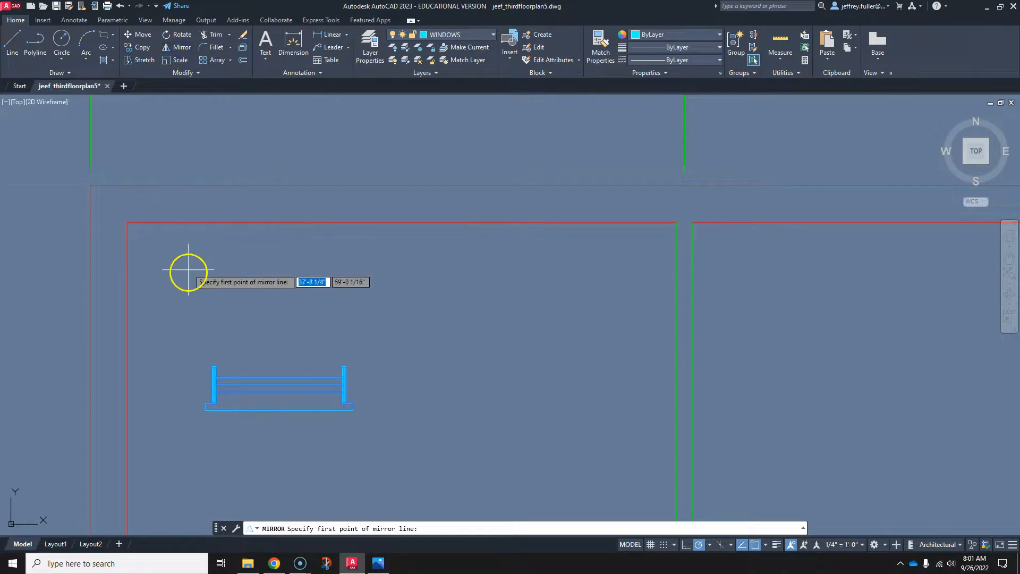
click(213, 366)
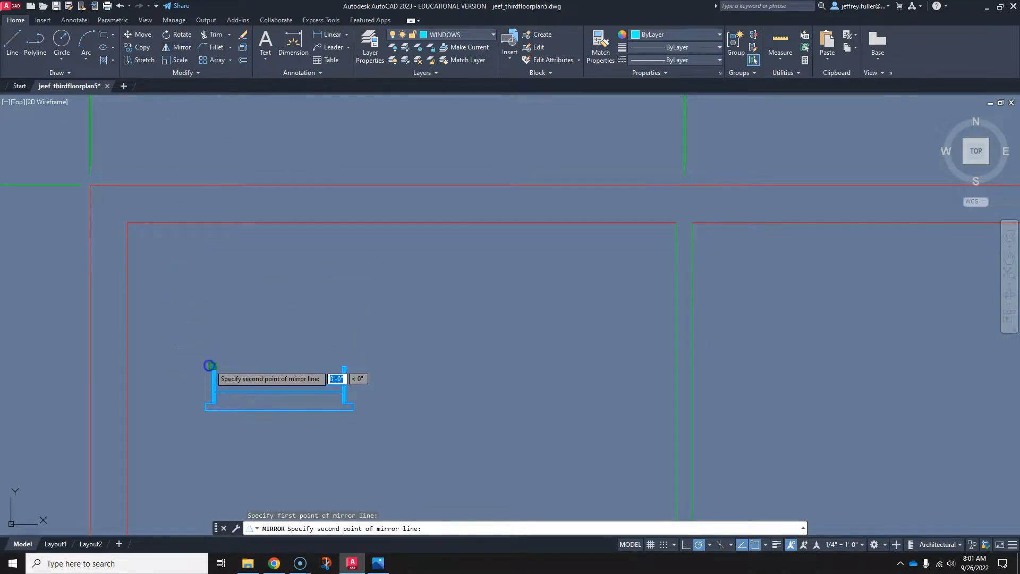
click(324, 366)
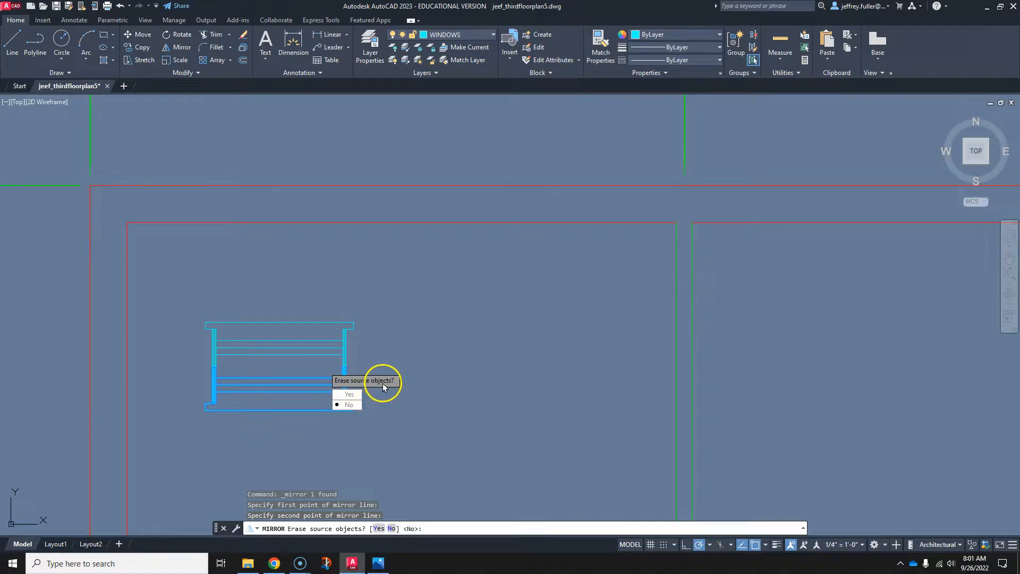
click(354, 396)
- Move the mirrored window by its base point into the upper exterior wall, tracking straight up from the midpoint of the room's inner wall line
click(327, 354)
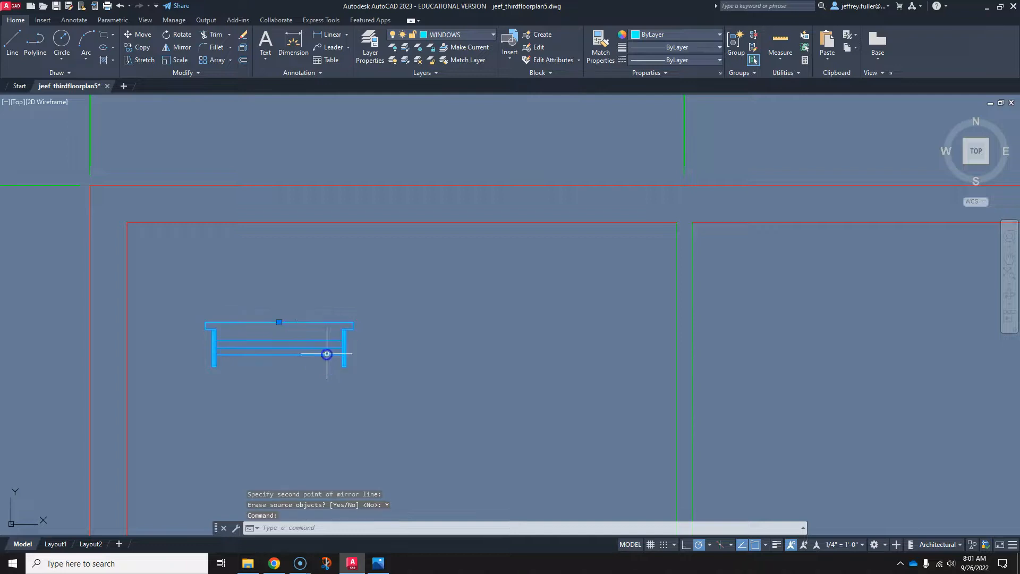
click(279, 322)
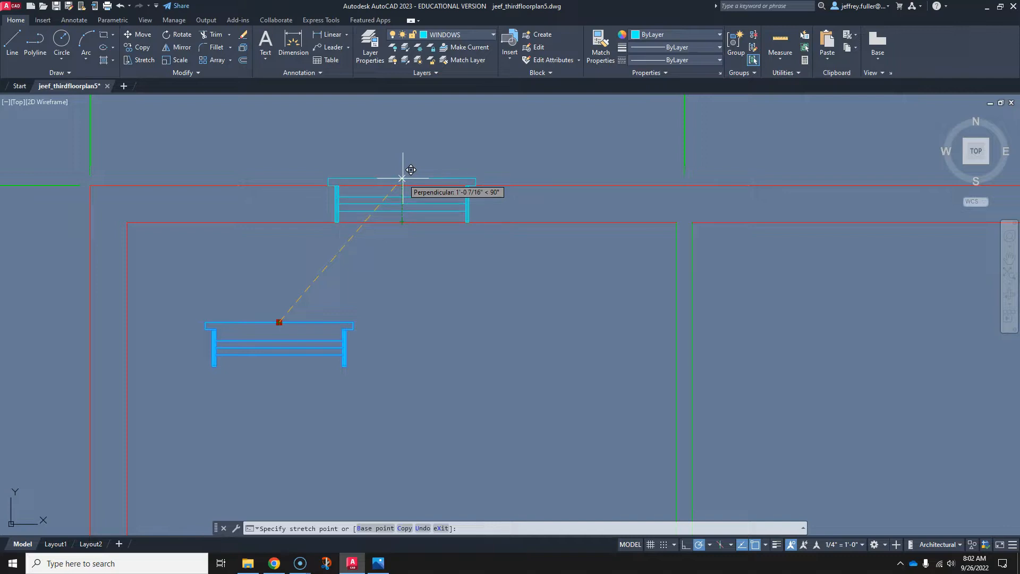
click(402, 178)
key(Escape)
- Examine how the window's jamb ends and sill line up with the inner and outer lines of the exterior wall
scroll(443, 272, up, 6)
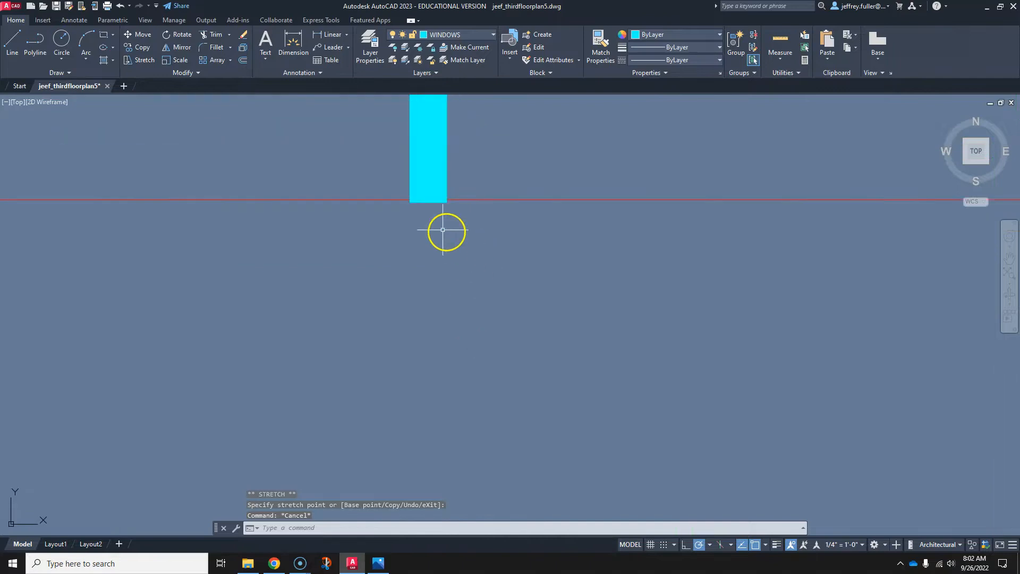
middle_drag(449, 219, 428, 350)
scroll(428, 353, up, 5)
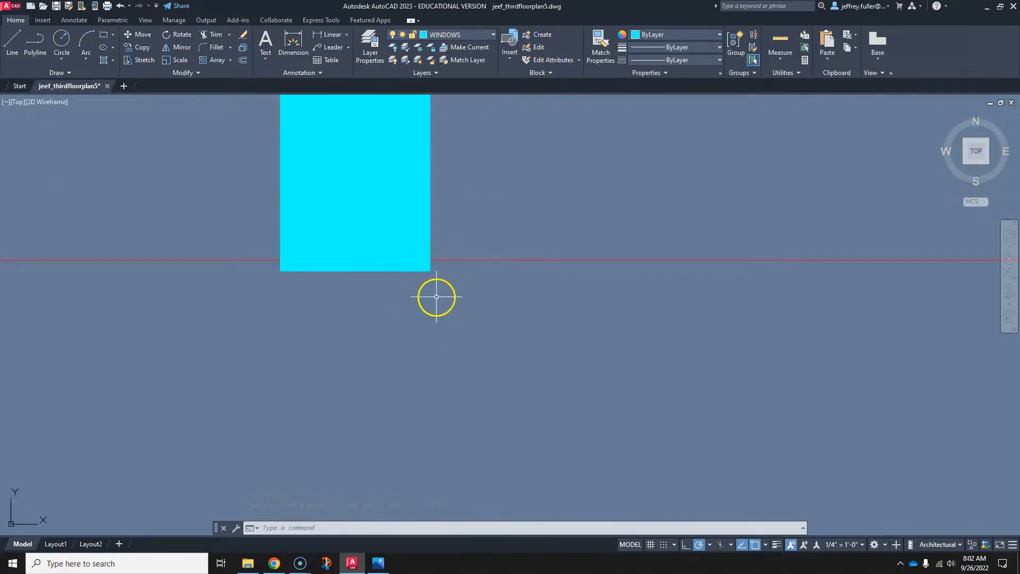
scroll(436, 296, down, 6)
middle_drag(456, 260, 463, 433)
middle_drag(449, 241, 458, 425)
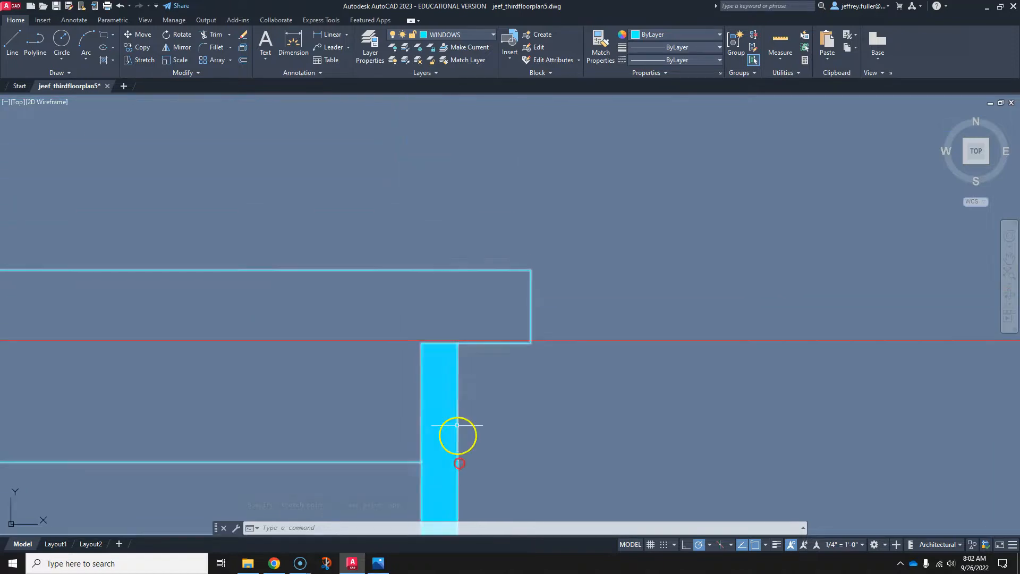
scroll(458, 353, up, 5)
scroll(459, 348, down, 8)
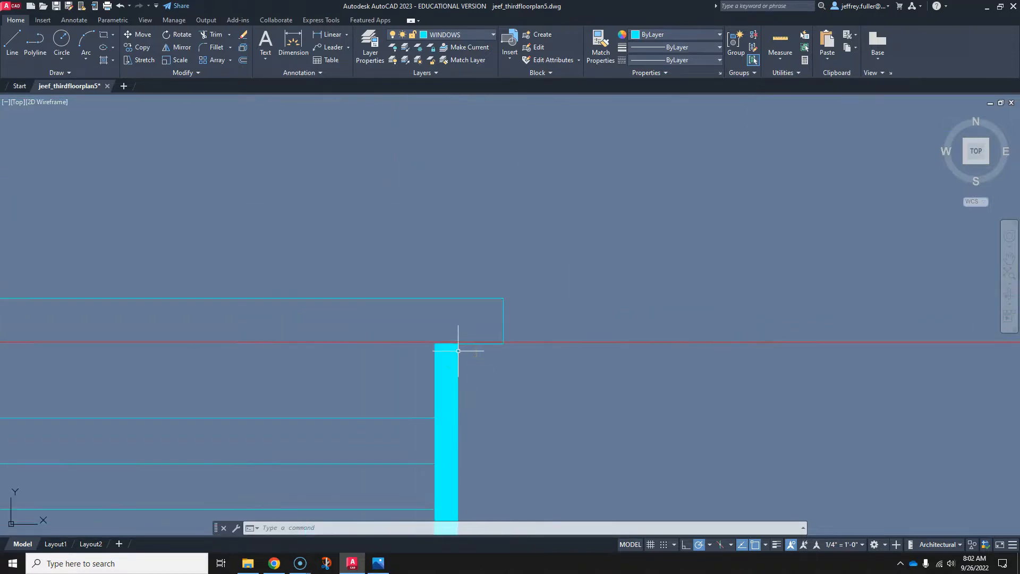
middle_drag(479, 360, 648, 344)
click(381, 477)
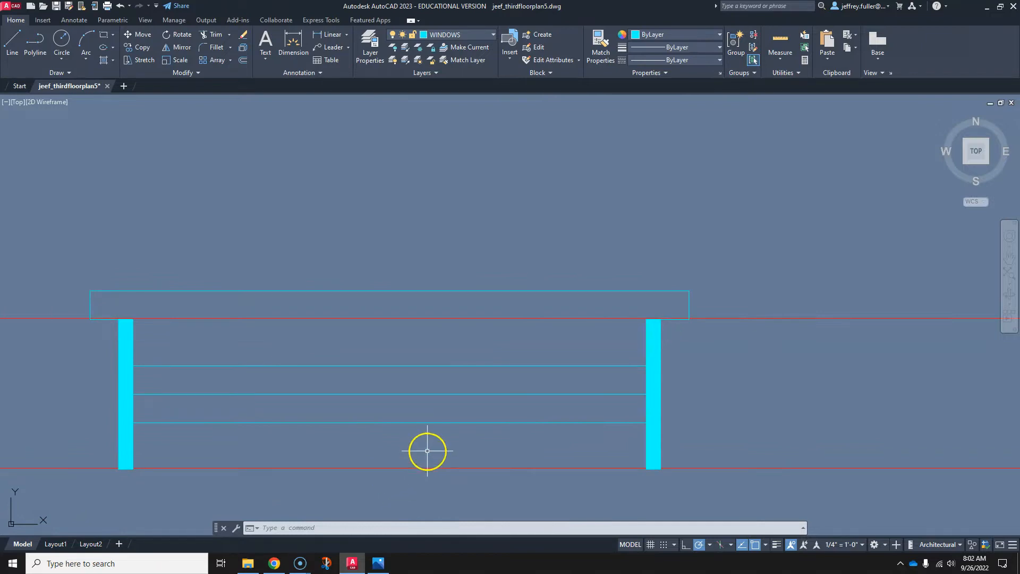
- Move the window block from the right jamb's lower outer corner perpendicular onto the exterior wall's inner line
middle_drag(463, 463, 219, 397)
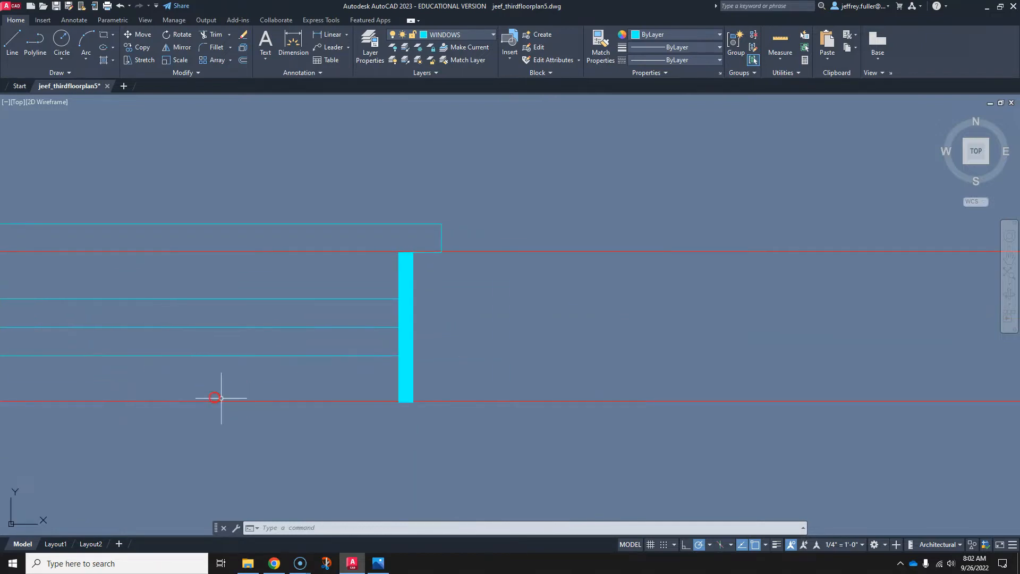
scroll(406, 431, up, 6)
middle_drag(406, 430, 328, 460)
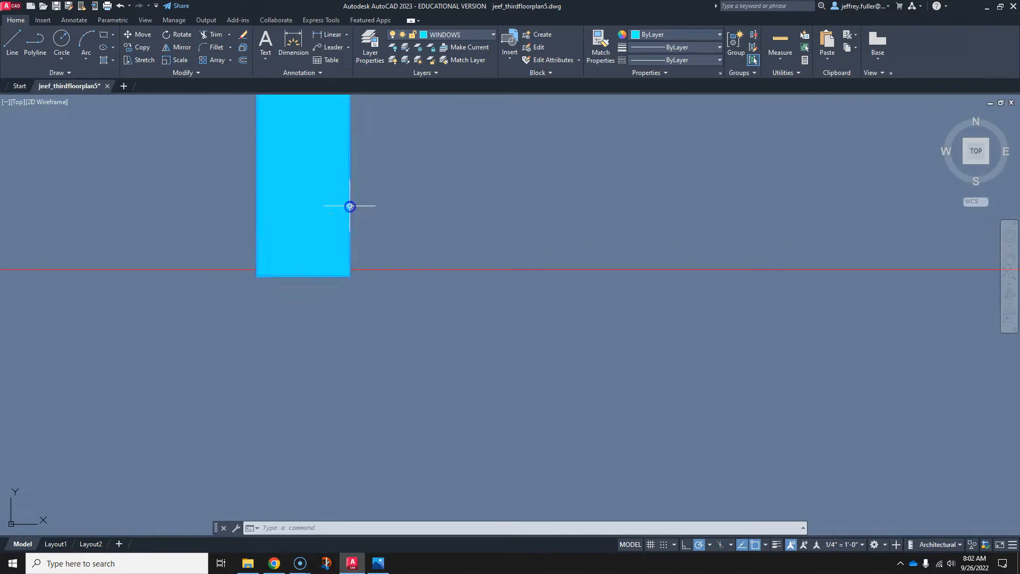
click(140, 35)
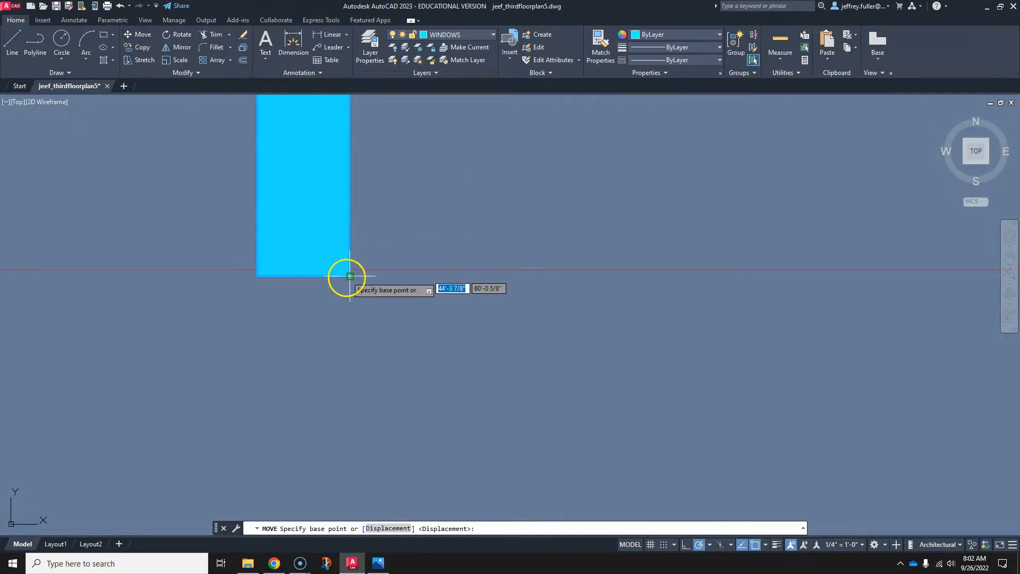
scroll(349, 276, up, 3)
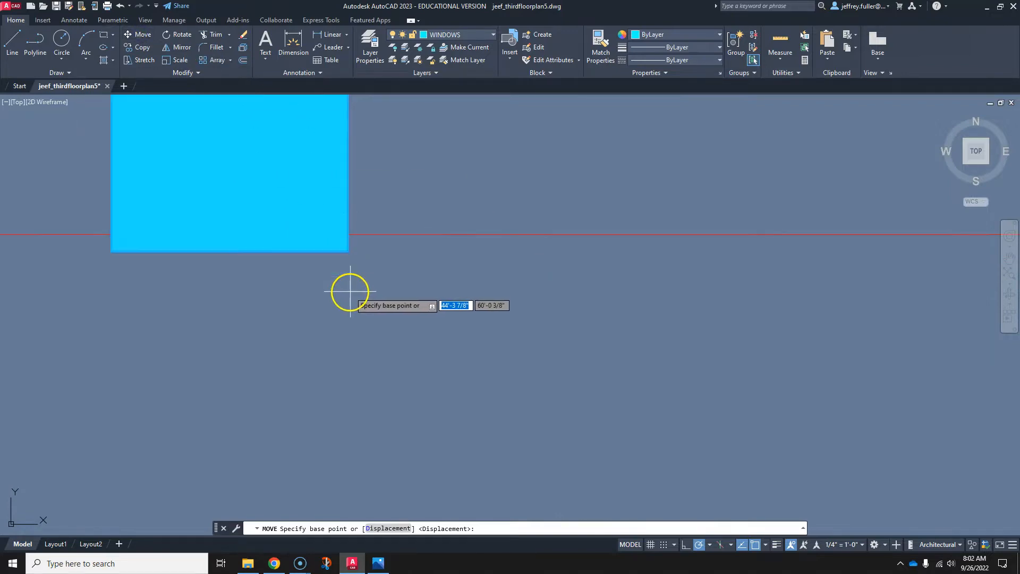
click(348, 251)
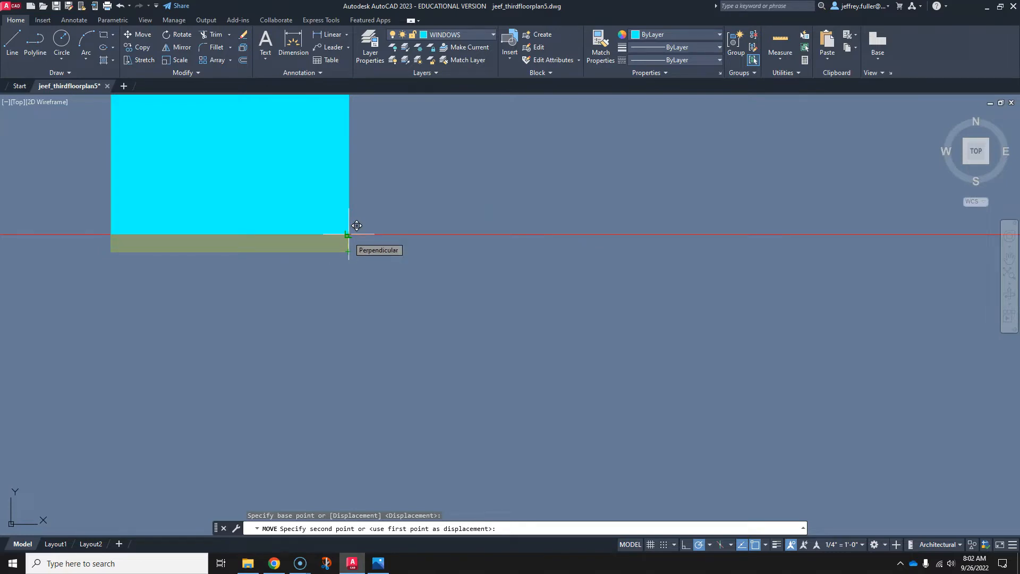
click(349, 235)
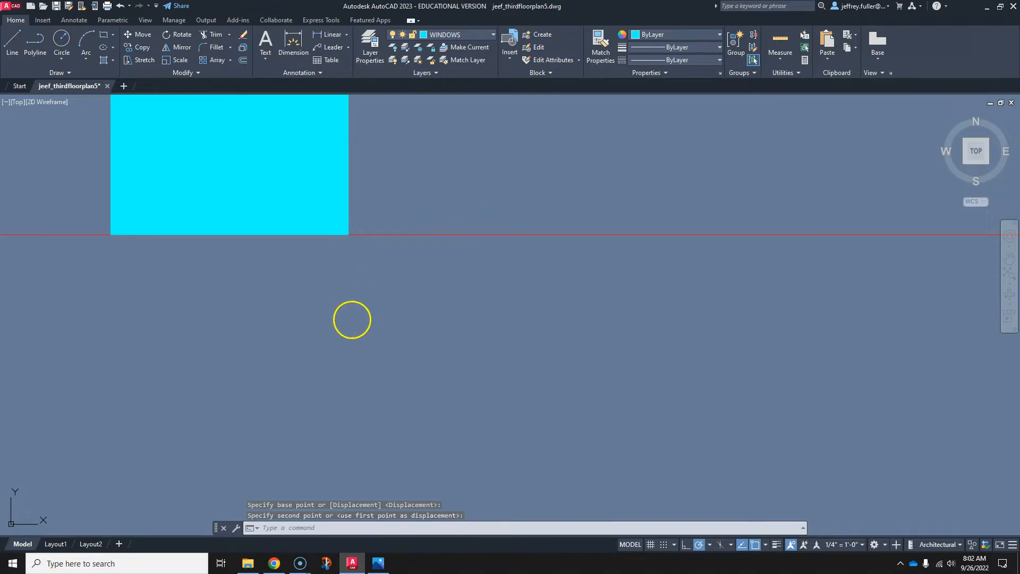
key(Escape)
- Trim the upper exterior wall's outer and inner lines where they cross the window opening
scroll(348, 350, down, 1)
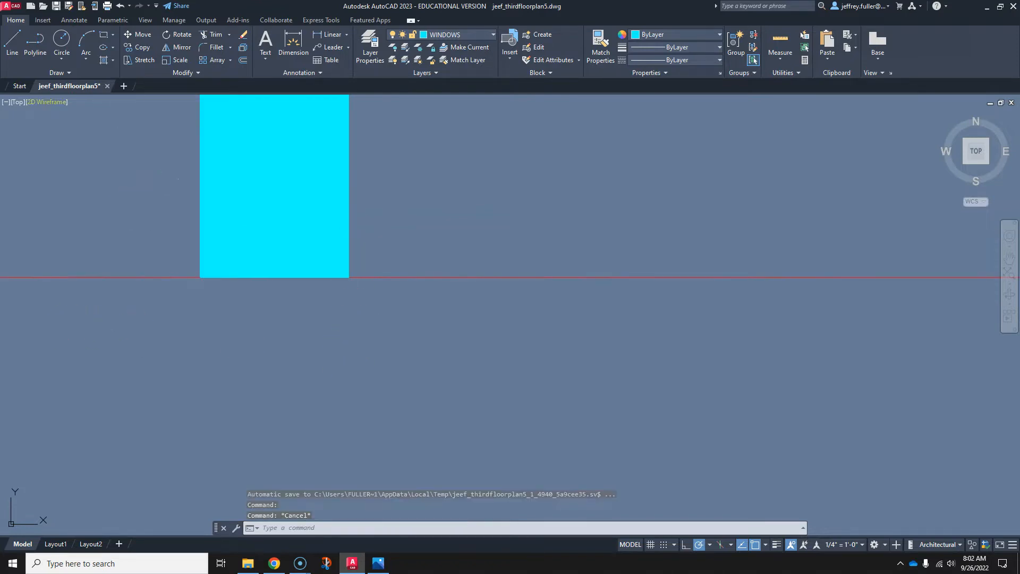
scroll(340, 259, down, 4)
middle_drag(346, 310, 626, 376)
scroll(626, 376, down, 1)
scroll(611, 378, down, 1)
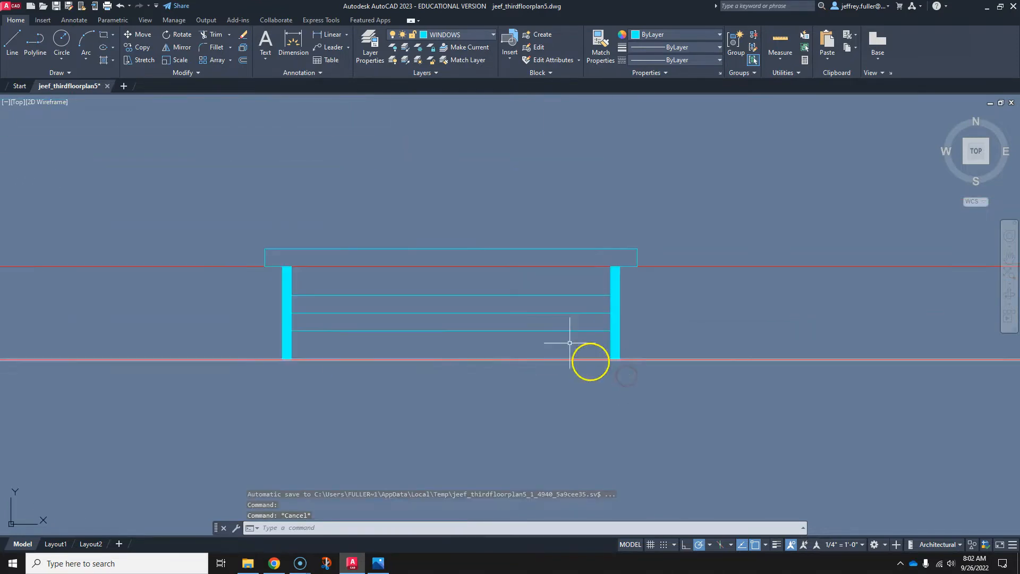
click(212, 35)
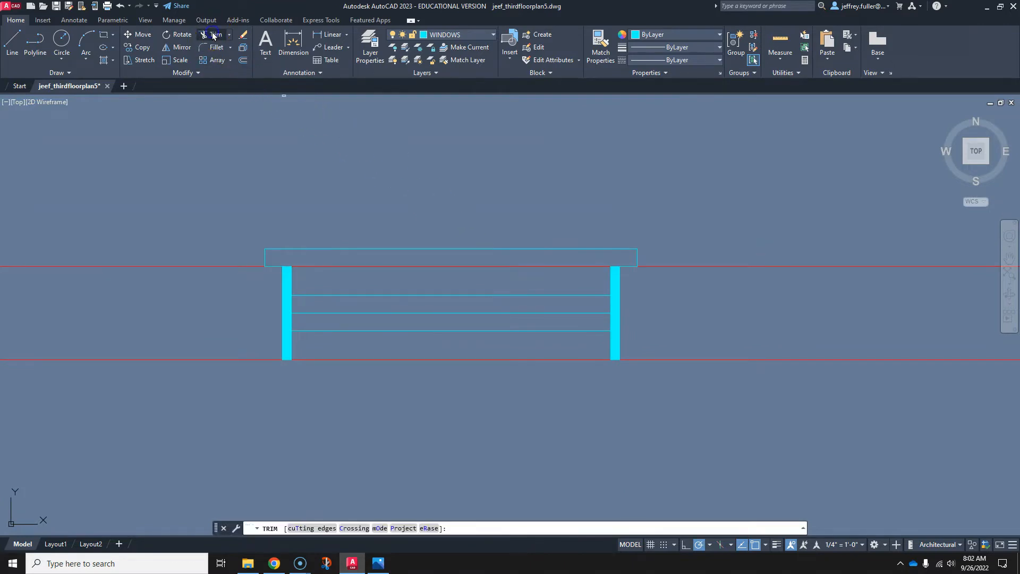
click(400, 267)
click(414, 359)
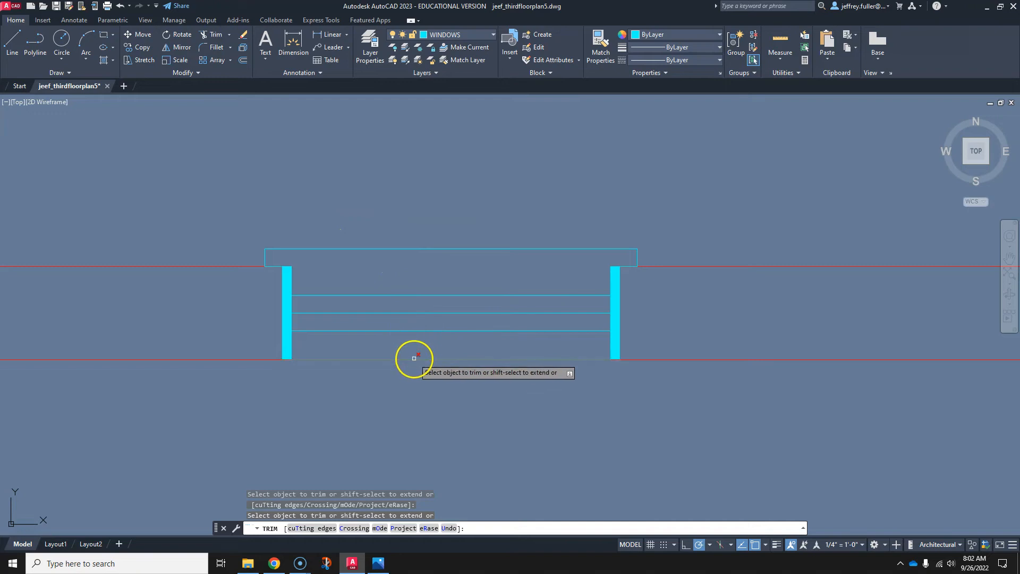
- Look over the whole floor plan, checking the windows and doors placed along the exterior walls
scroll(457, 411, down, 1)
middle_drag(457, 411, 226, 291)
scroll(369, 348, down, 1)
mouse_move(369, 346)
middle_down()
mouse_move(370, 325)
mouse_move(321, 272)
middle_up()
scroll(347, 310, down, 1)
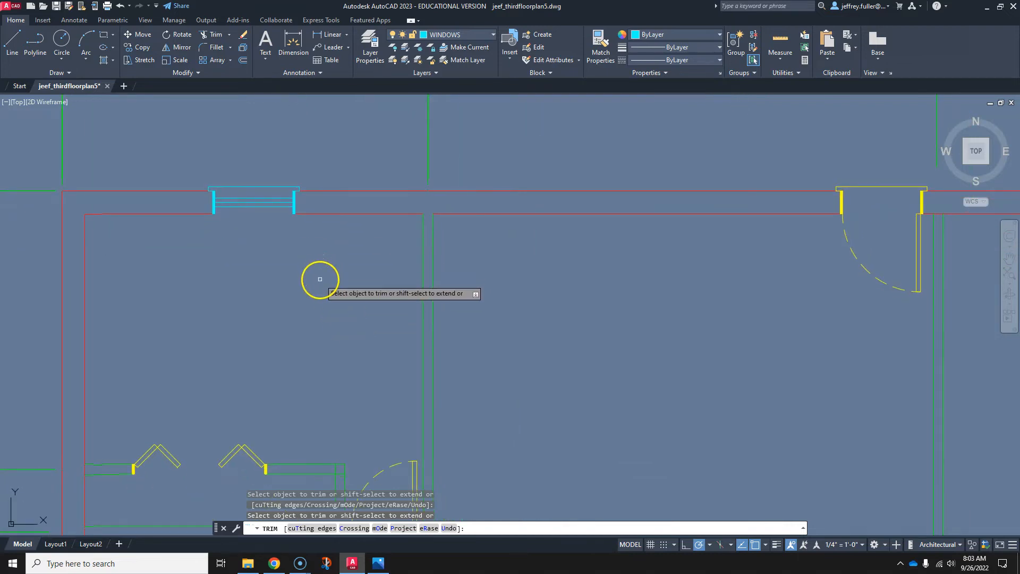
scroll(320, 280, down, 3)
middle_drag(321, 280, 330, 176)
middle_drag(453, 223, 312, 236)
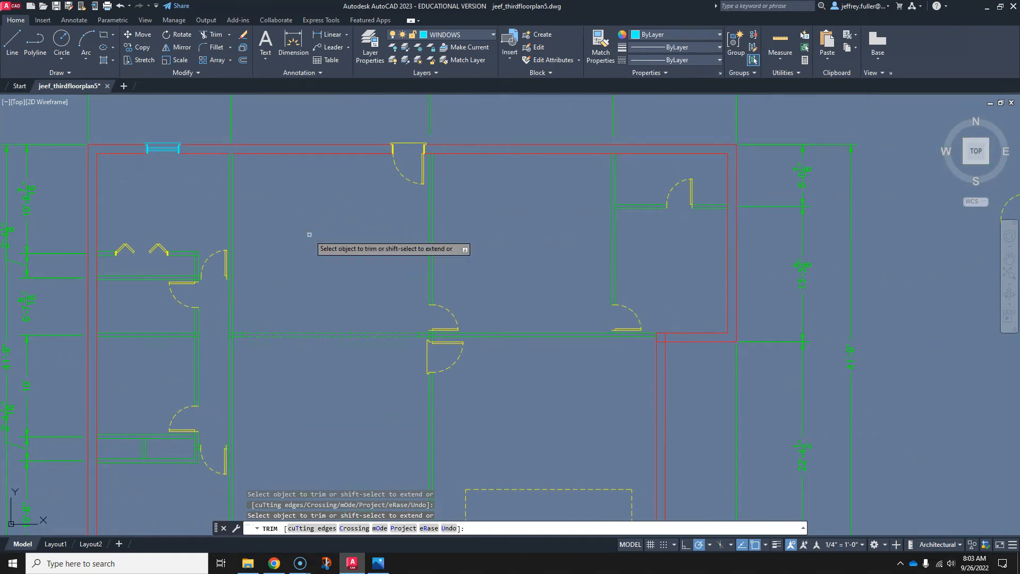
click(344, 244)
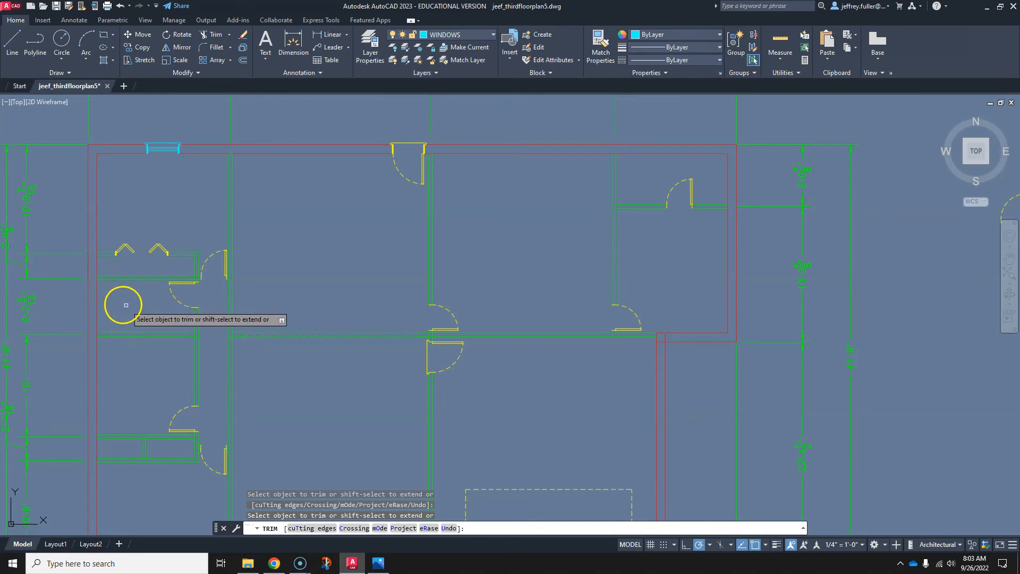
scroll(334, 323, down, 3)
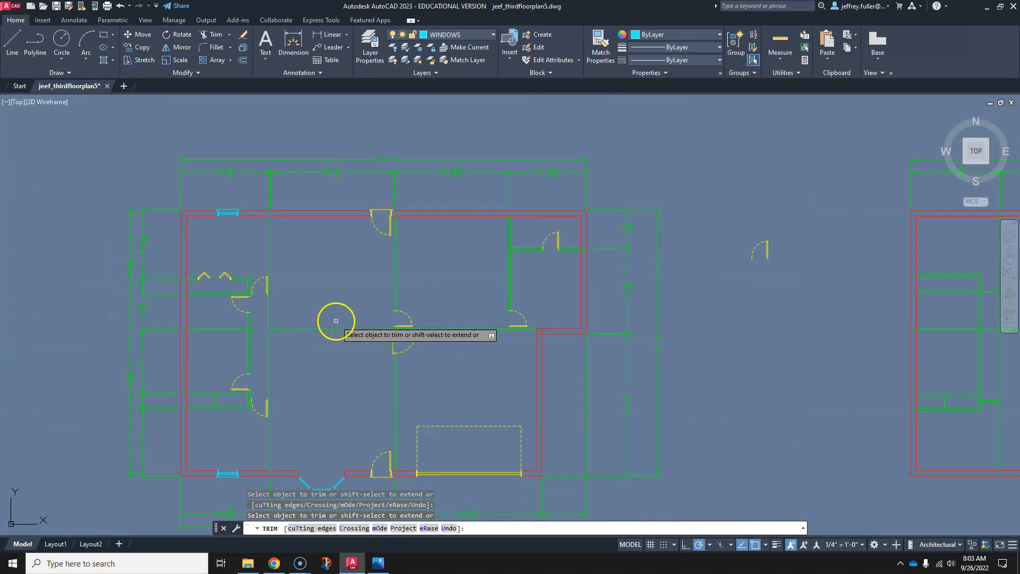
middle_drag(273, 271, 296, 322)
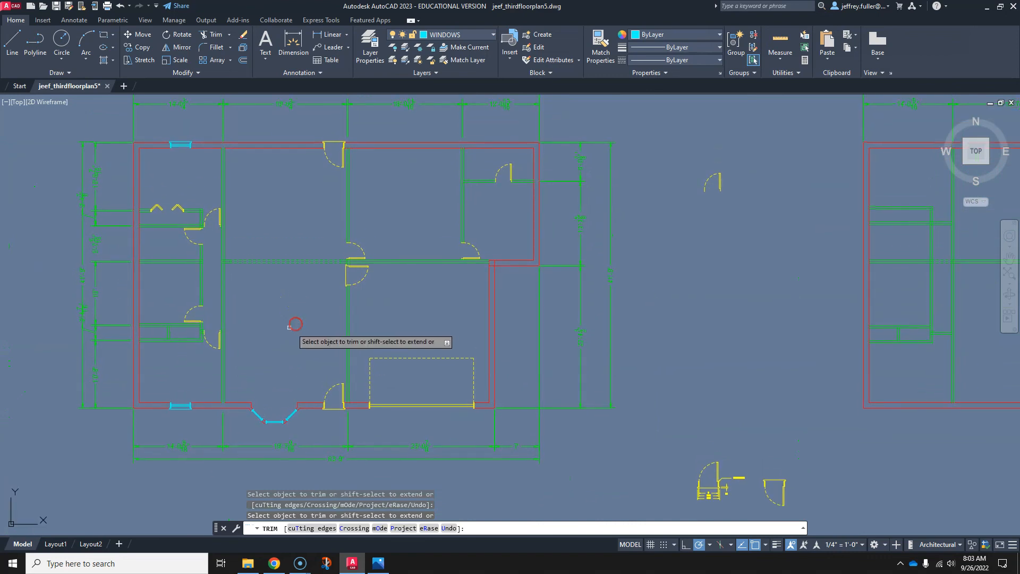